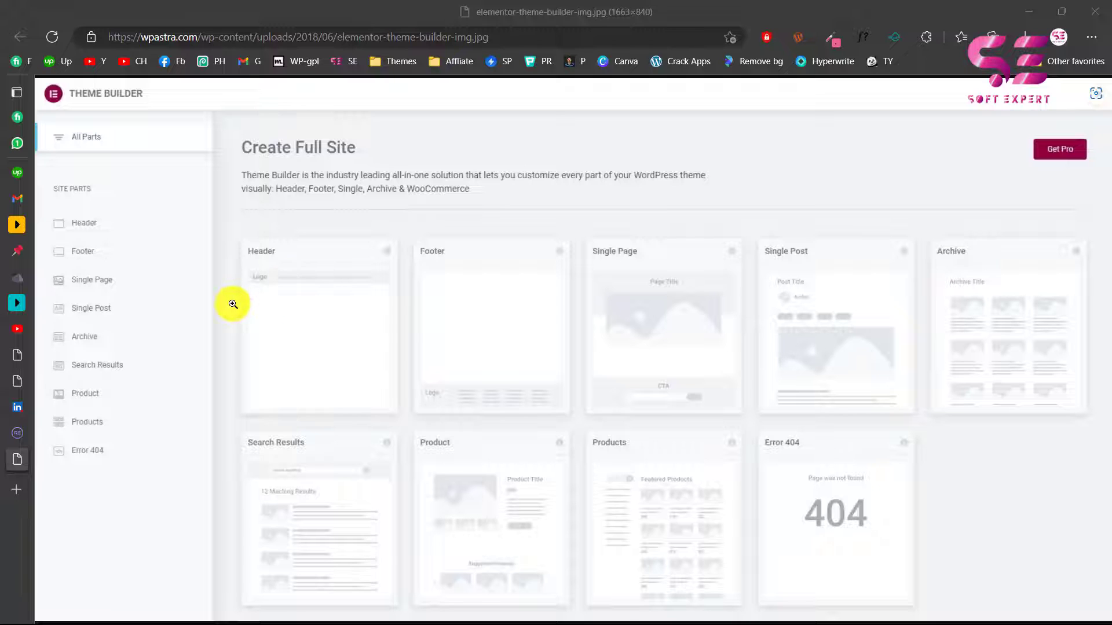
Look through the free widgets and extensions offered on the Royal Elementor Addons website
click(18, 433)
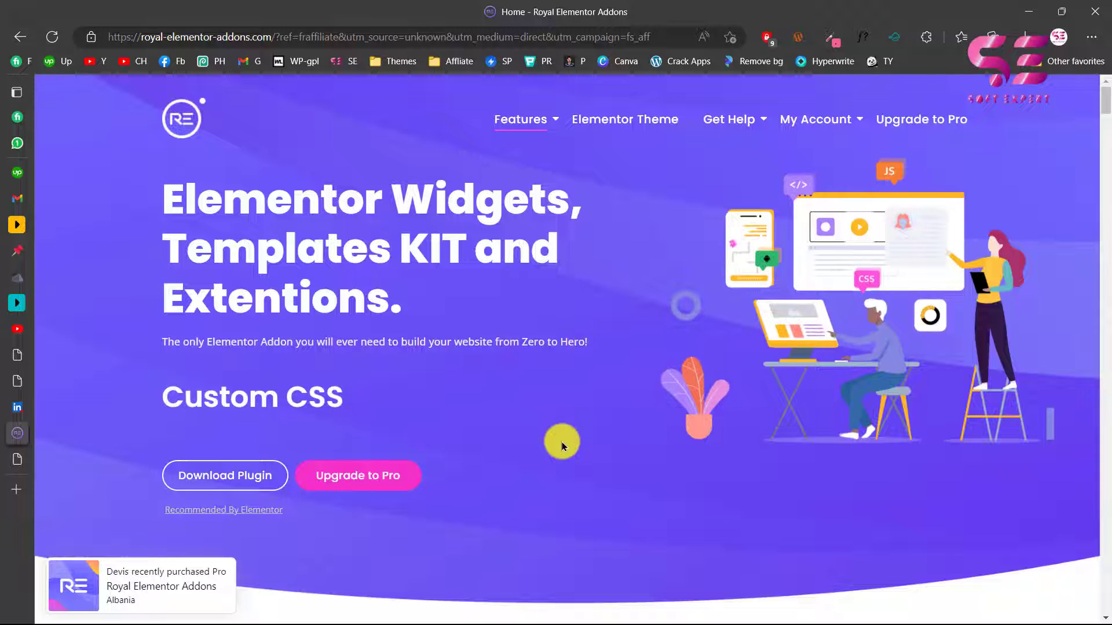
scroll(561, 442, down, 8)
scroll(561, 442, down, 3)
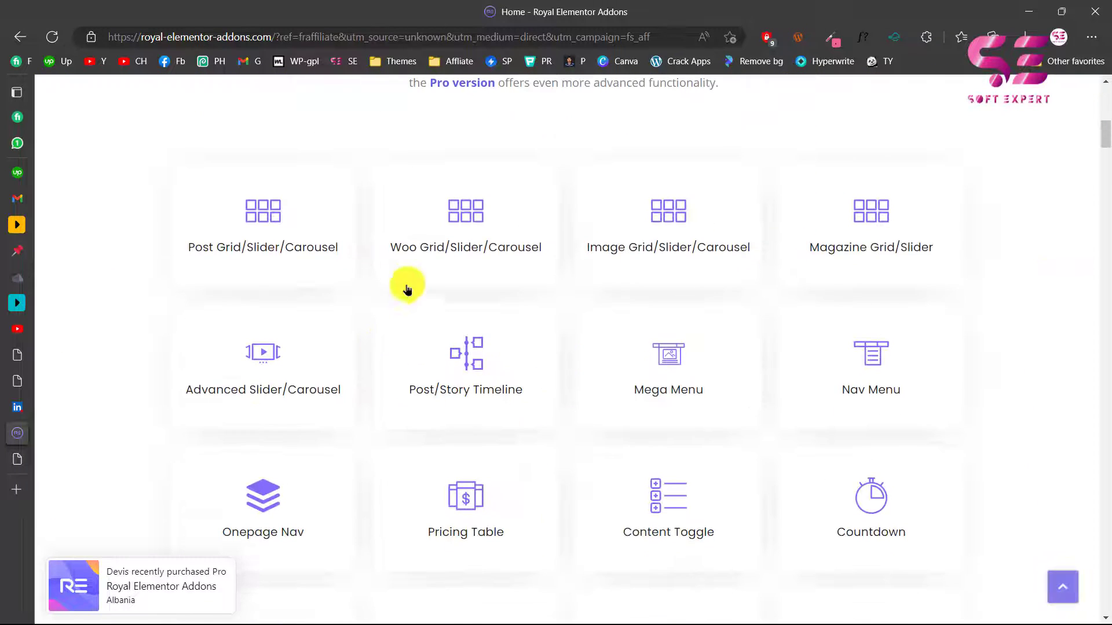
scroll(570, 329, down, 2)
scroll(627, 335, down, 20)
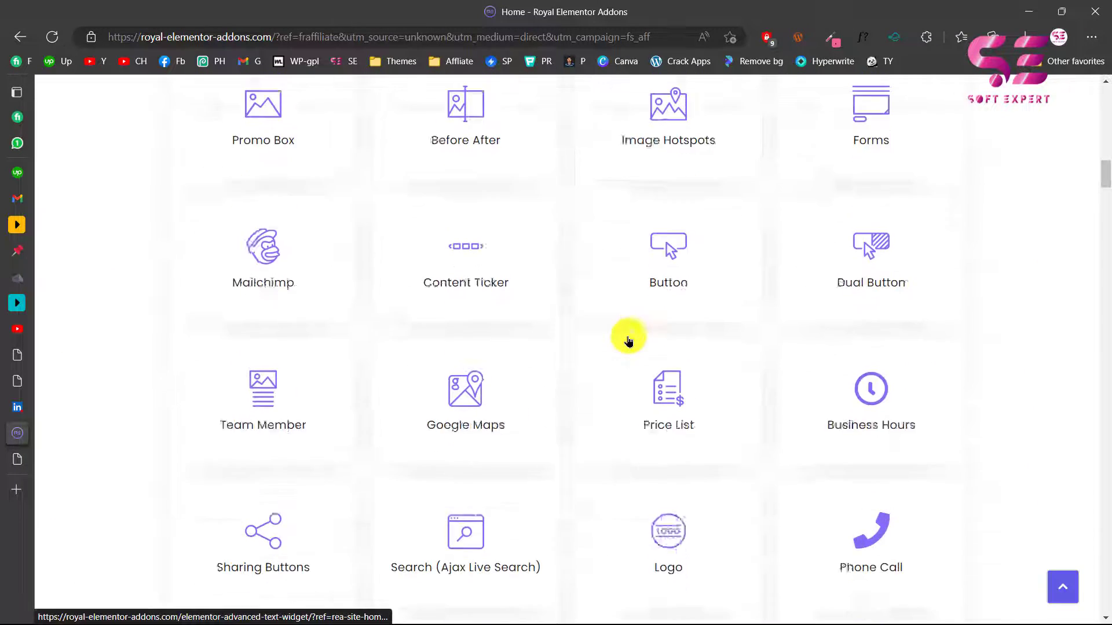
scroll(628, 339, up, 20)
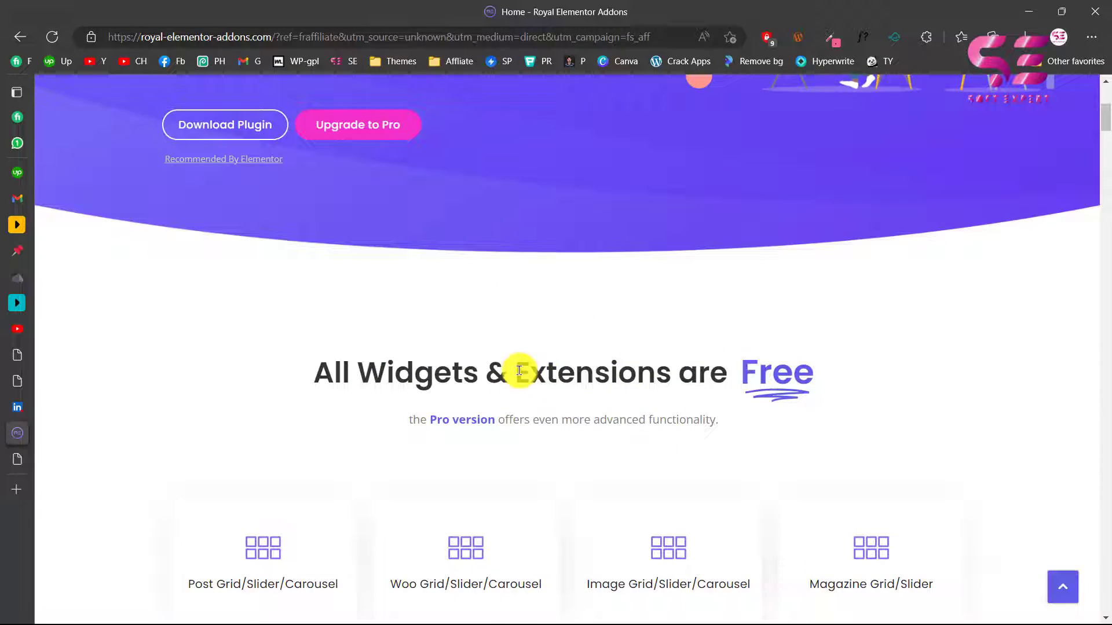
scroll(521, 372, up, 3)
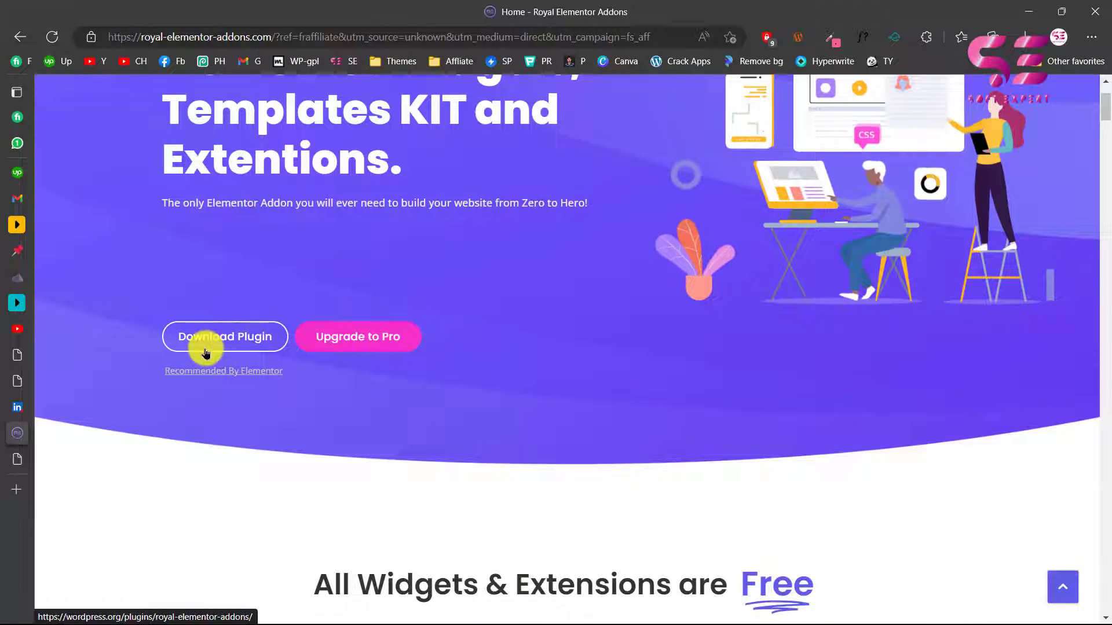
Download the free Royal Elementor Addons plugin archive, royal-elementor-addons.1.3.54.zip, to the Desktop
click(240, 342)
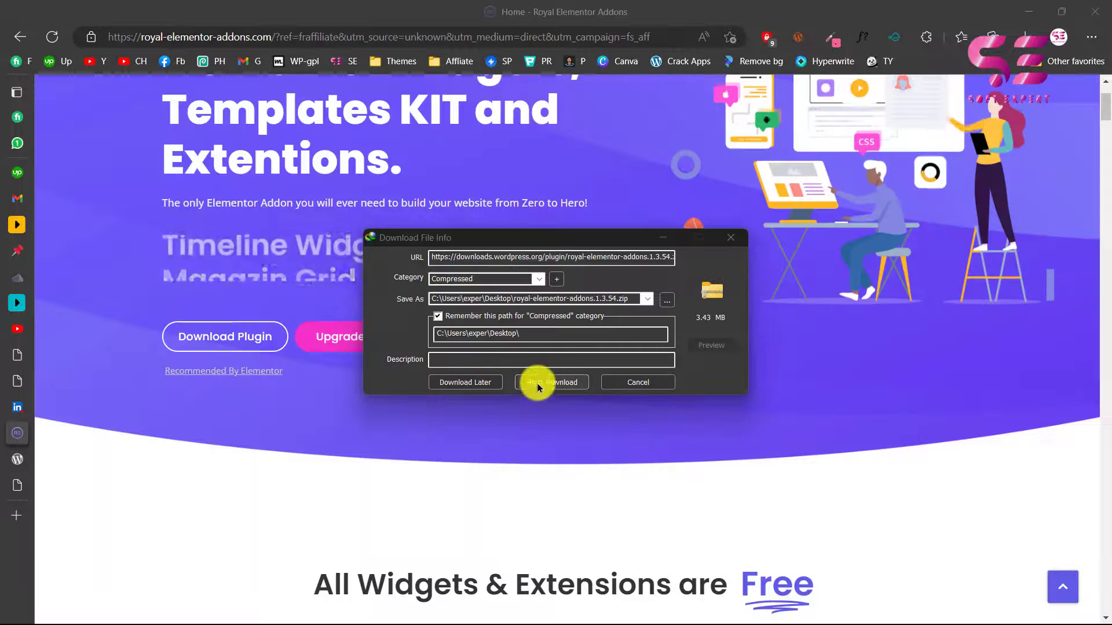
click(546, 384)
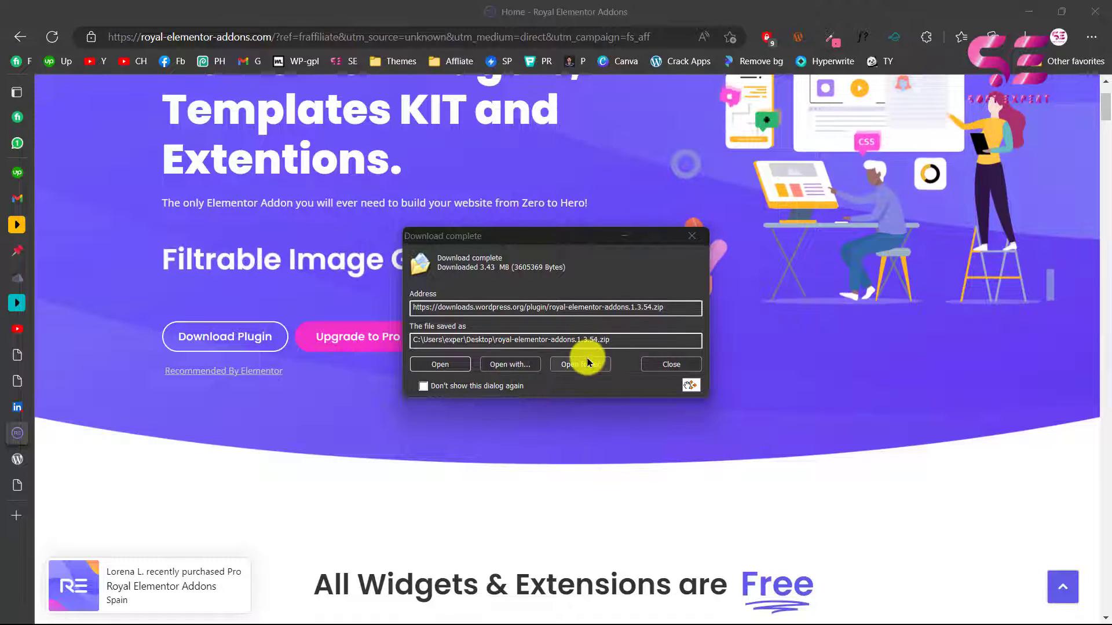
click(654, 366)
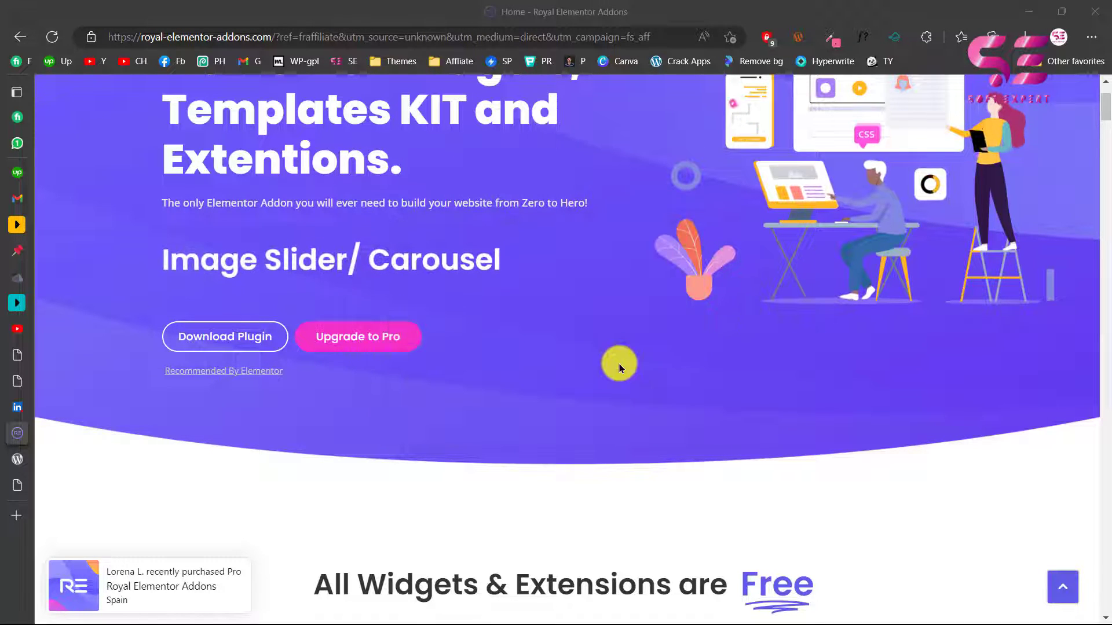
Install the Royal Elementor Addons plugin in WordPress from royal-elementor-addons.1.3.54.zip on the Desktop, and skip its update and diagnostics opt-in
click(42, 355)
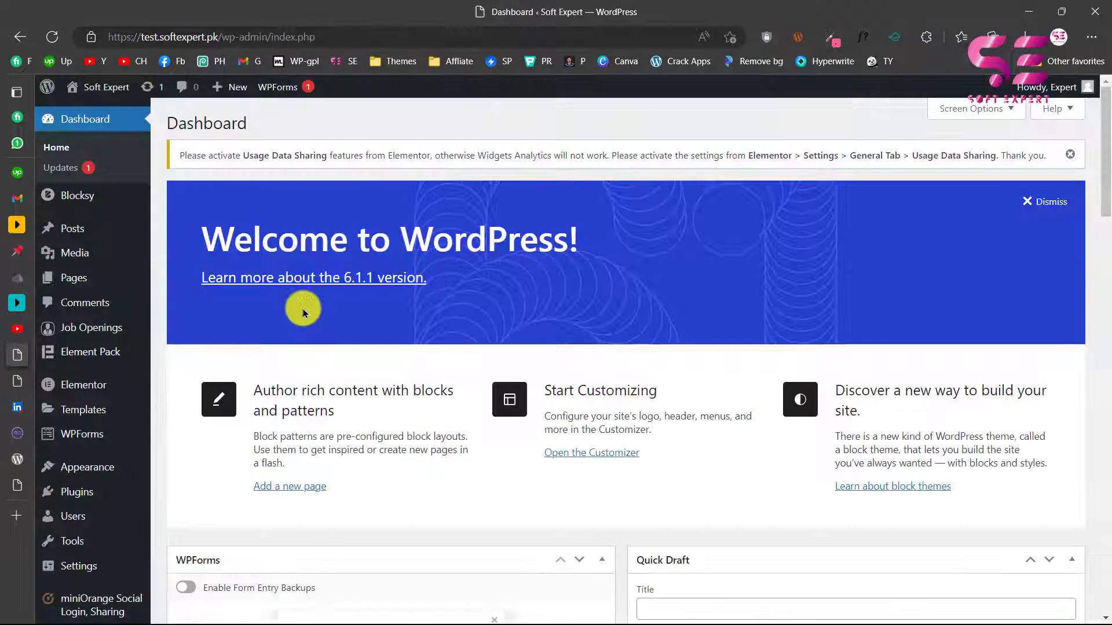
mouse_move(99, 491)
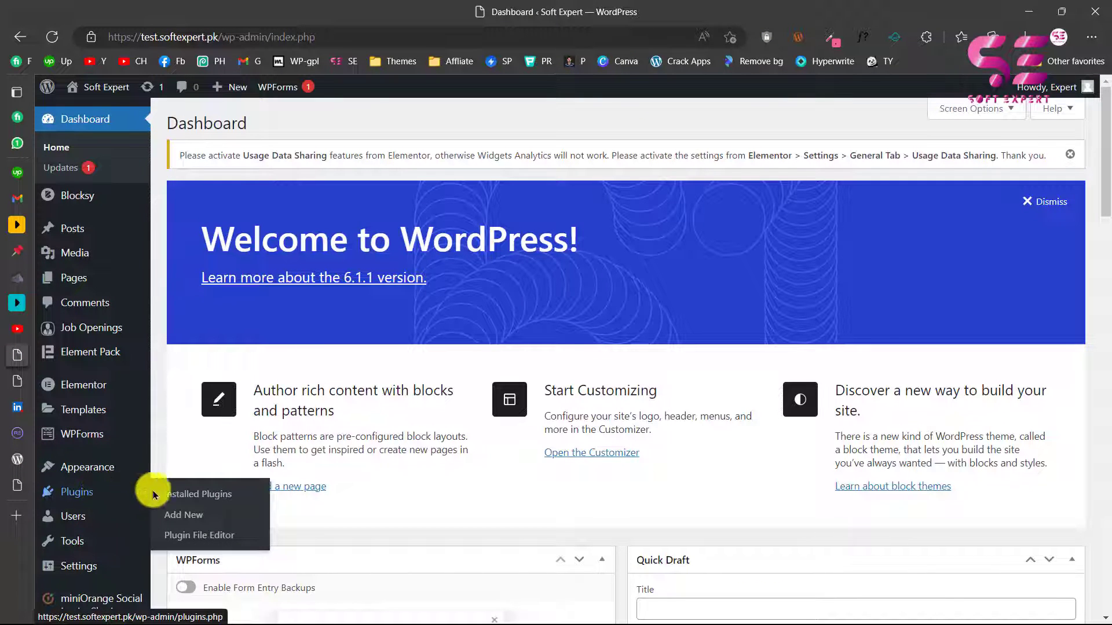
click(179, 515)
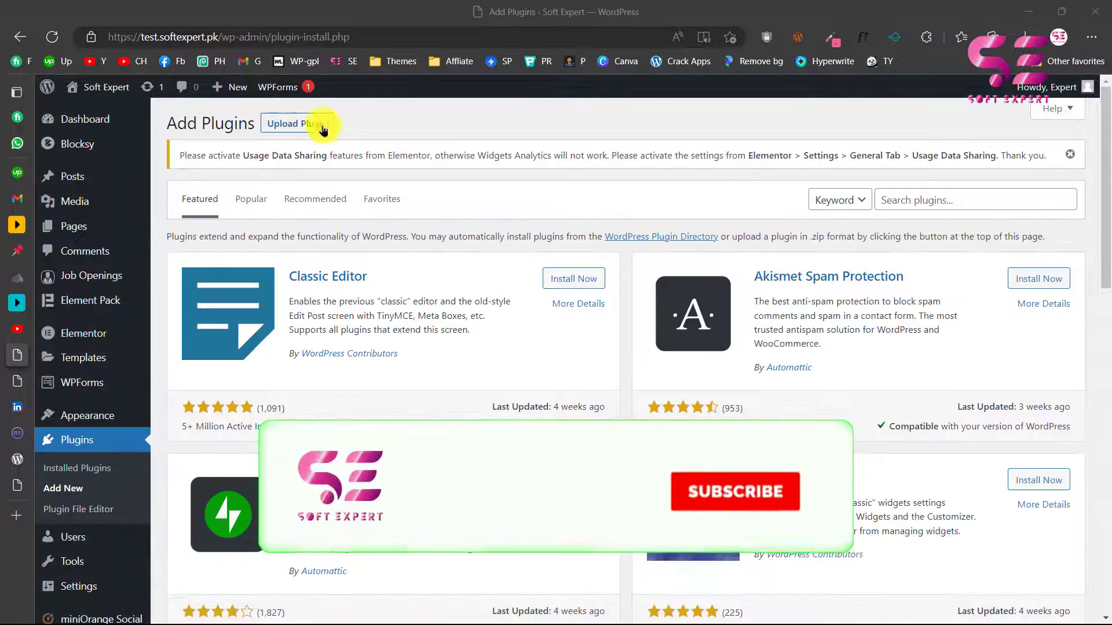
click(321, 126)
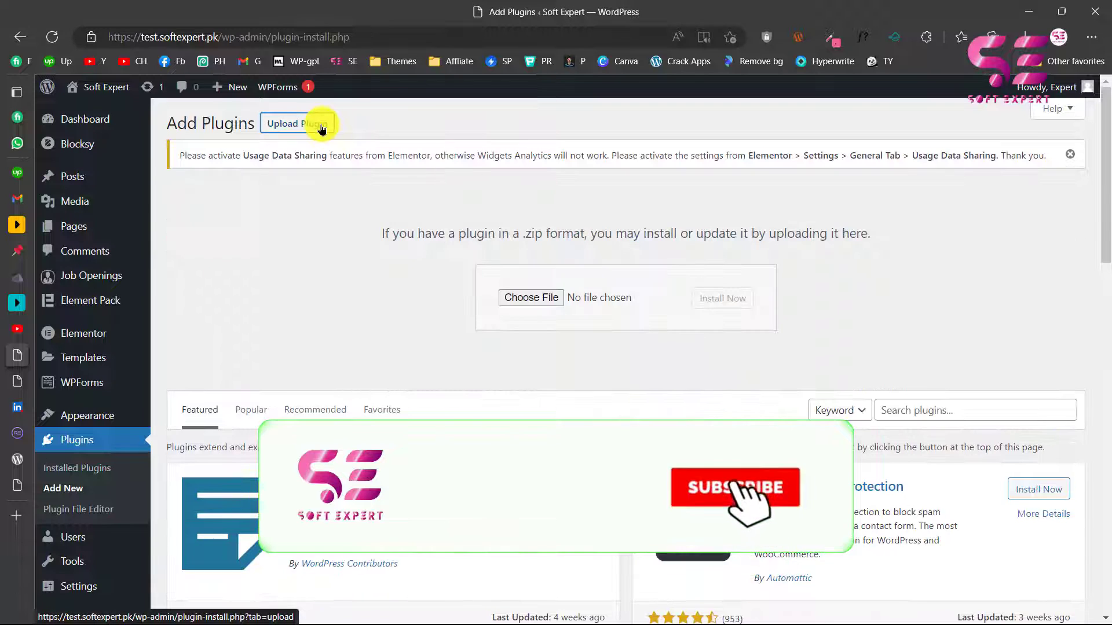
click(532, 298)
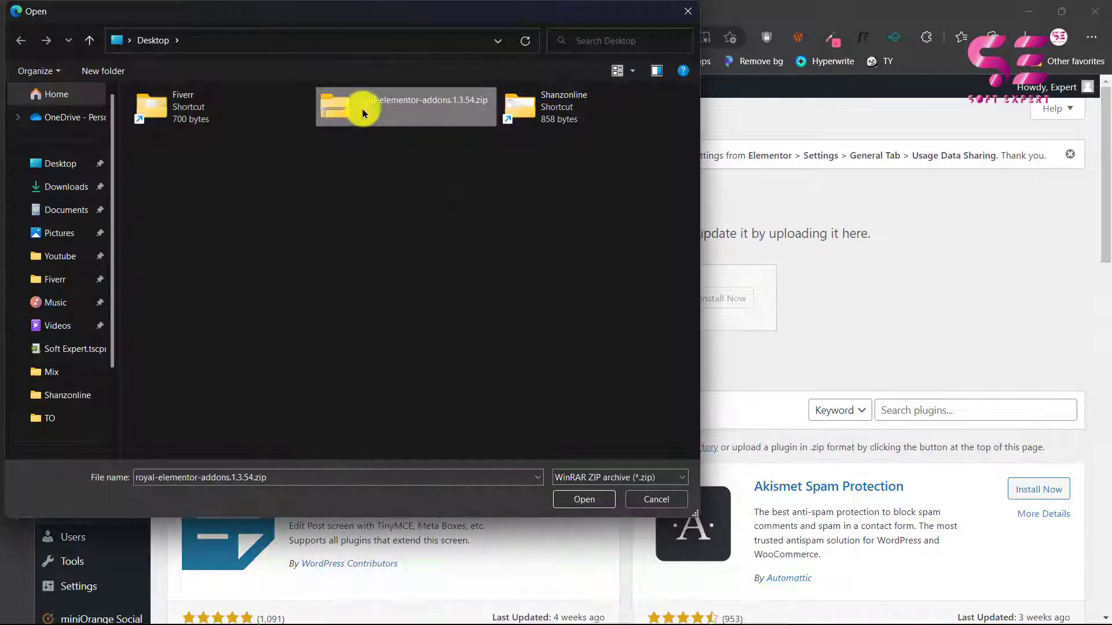
click(571, 496)
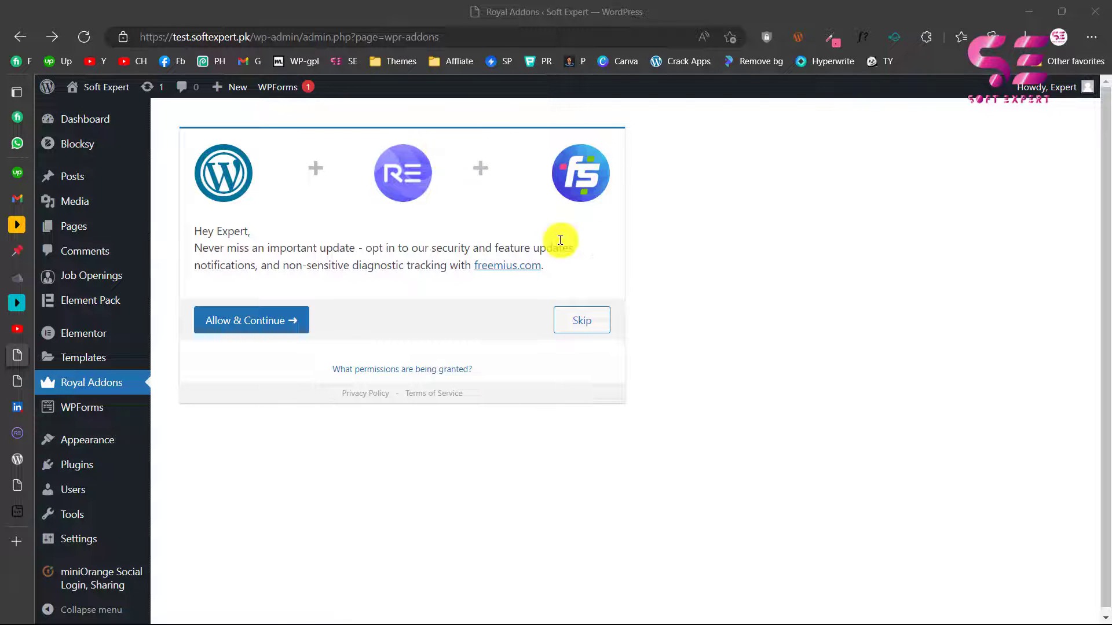
click(585, 325)
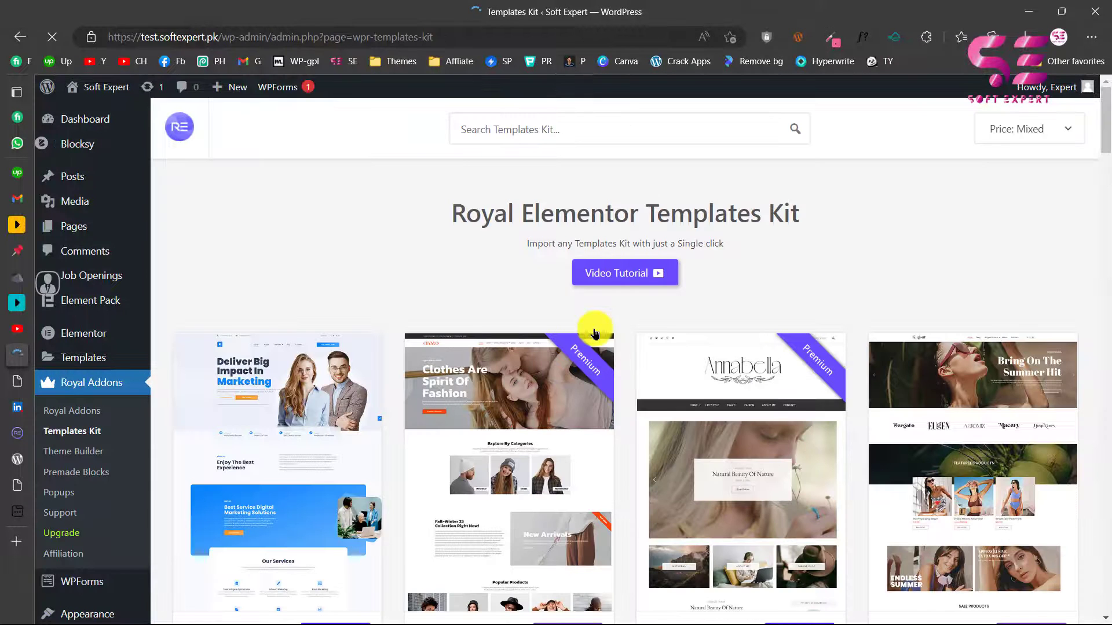
Browse the Royal Elementor template kits and go to the header templates of the Royal Addons Theme Builder
scroll(521, 376, down, 8)
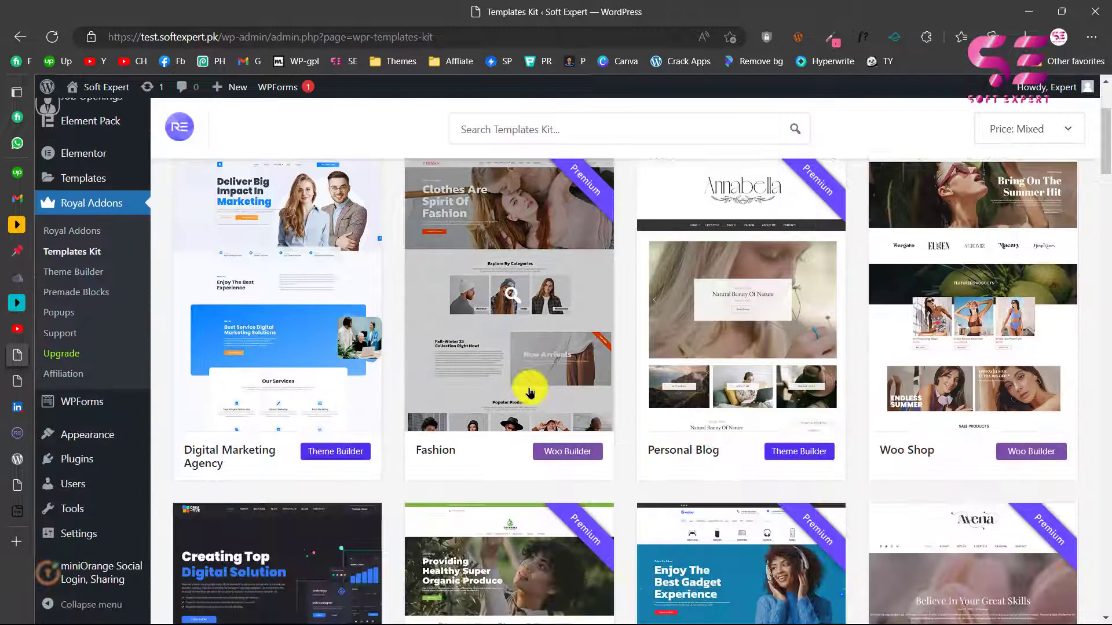
scroll(626, 385, up, 8)
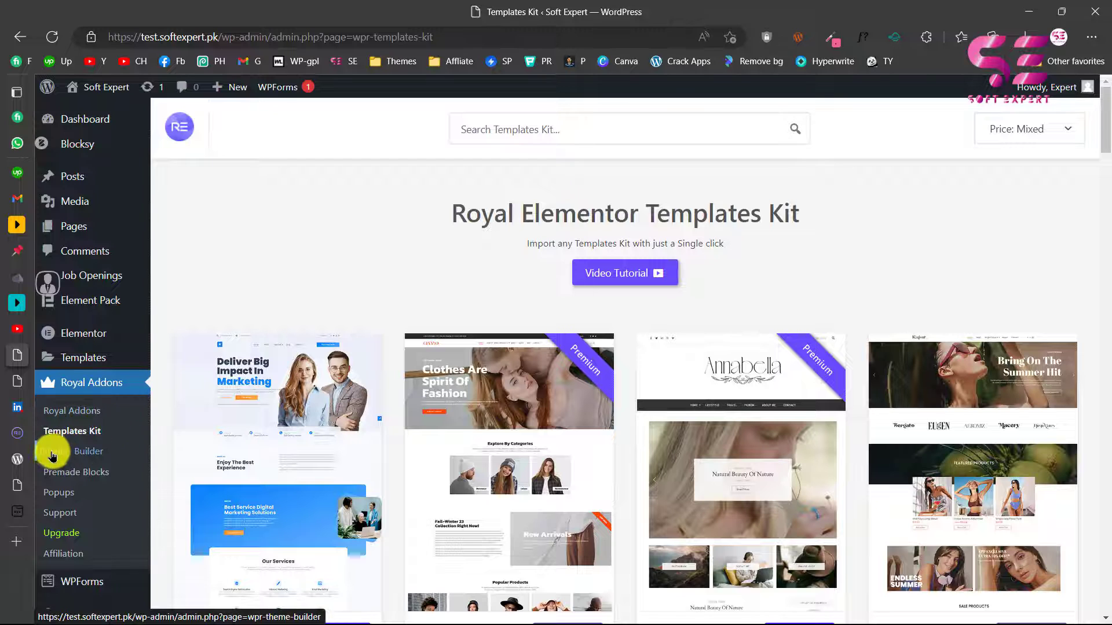
click(88, 451)
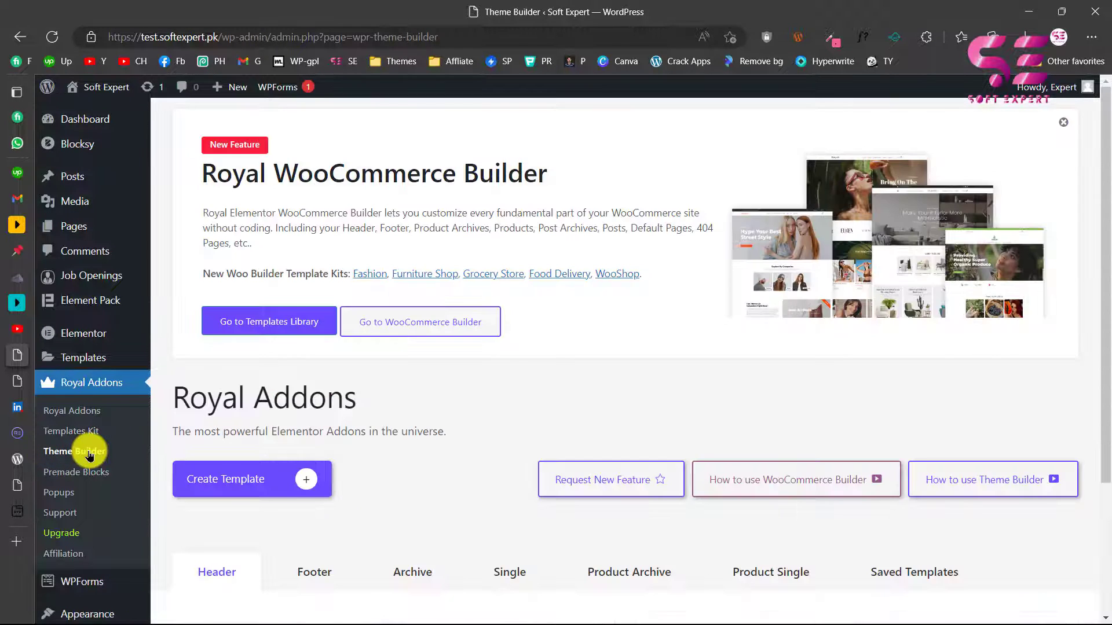
scroll(590, 399, down, 3)
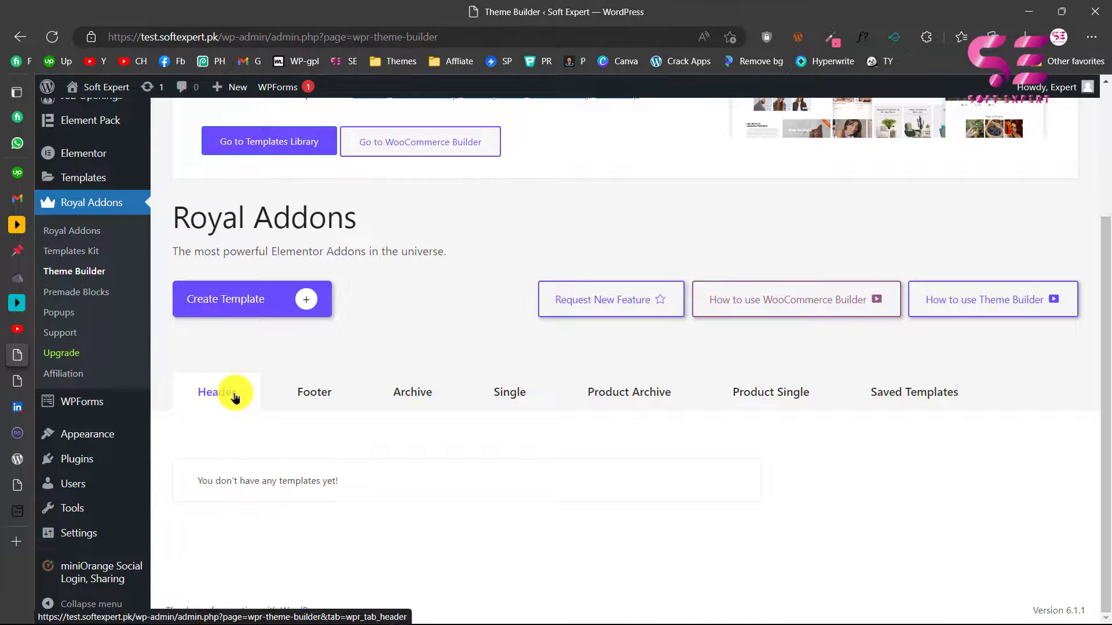
Create a header template titled "Custom header" and save a display condition for the Entire Site
click(288, 306)
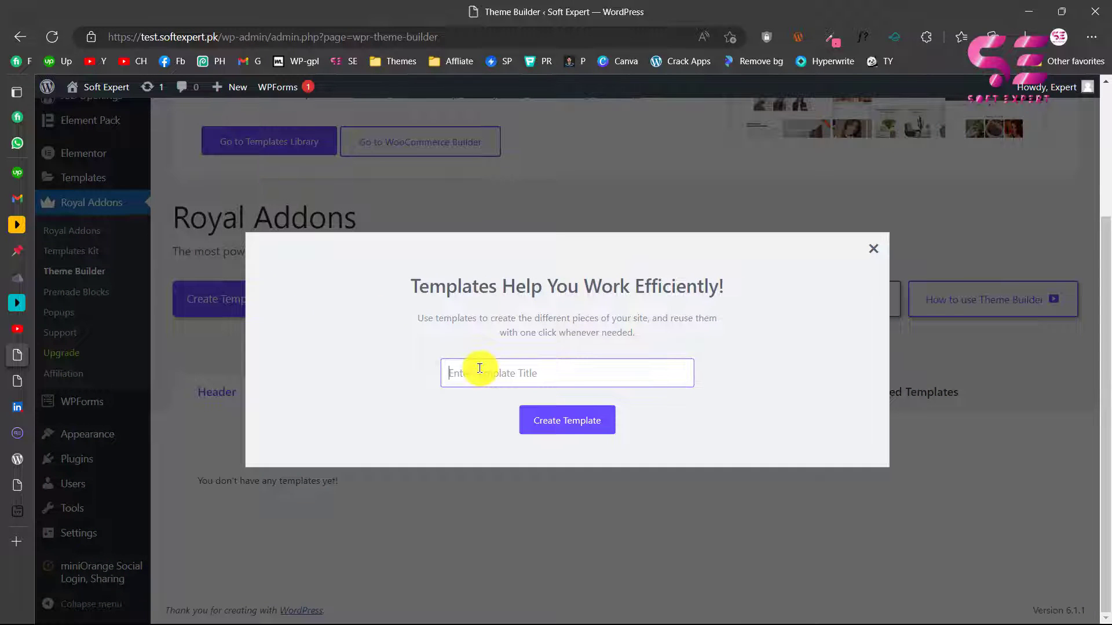
text(Custom header)
click(562, 424)
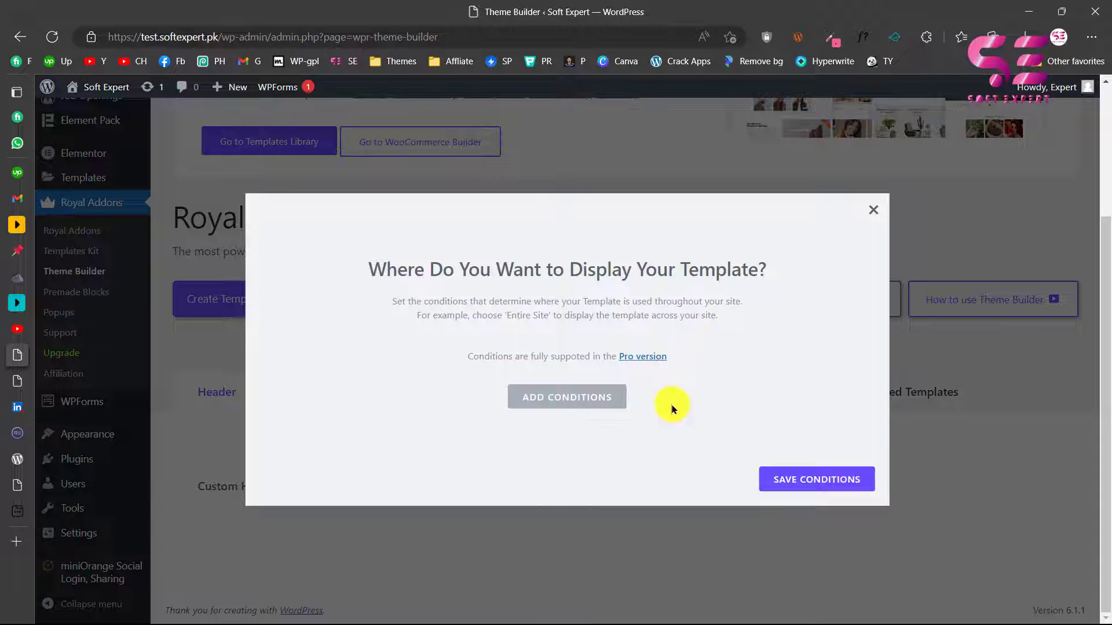
click(551, 399)
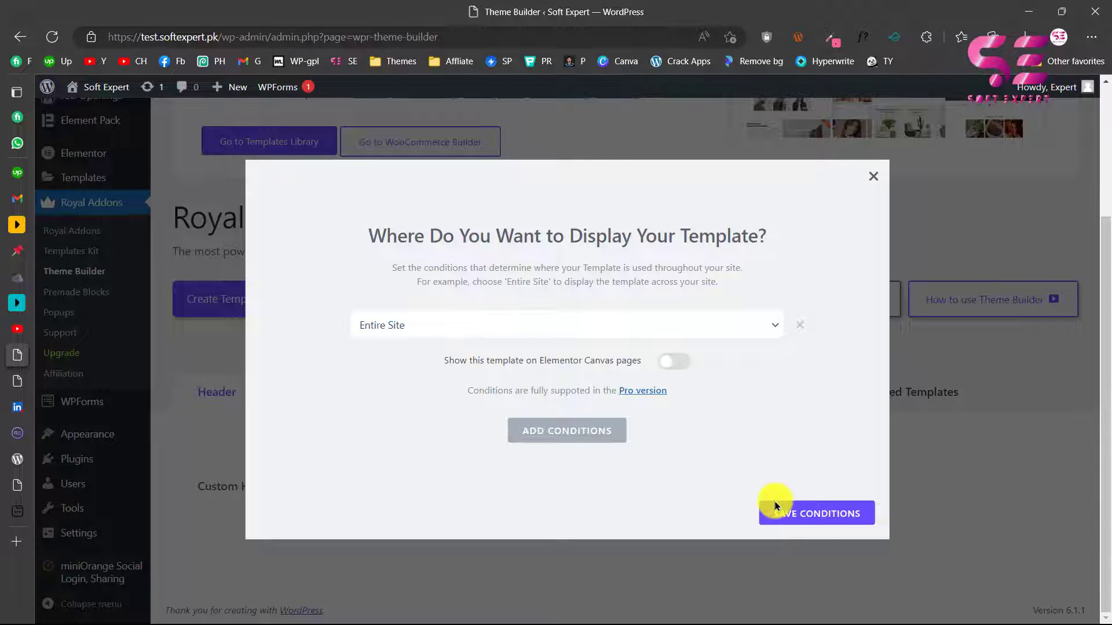
click(816, 514)
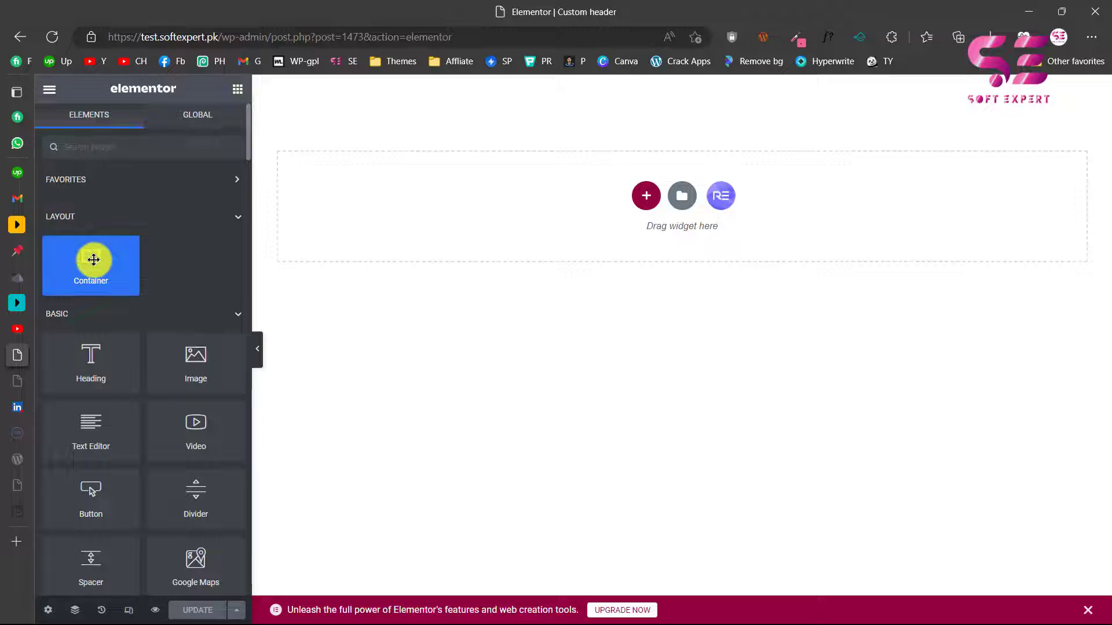
Add a container structure with three equal columns to the empty header template
drag(93, 259, 702, 81)
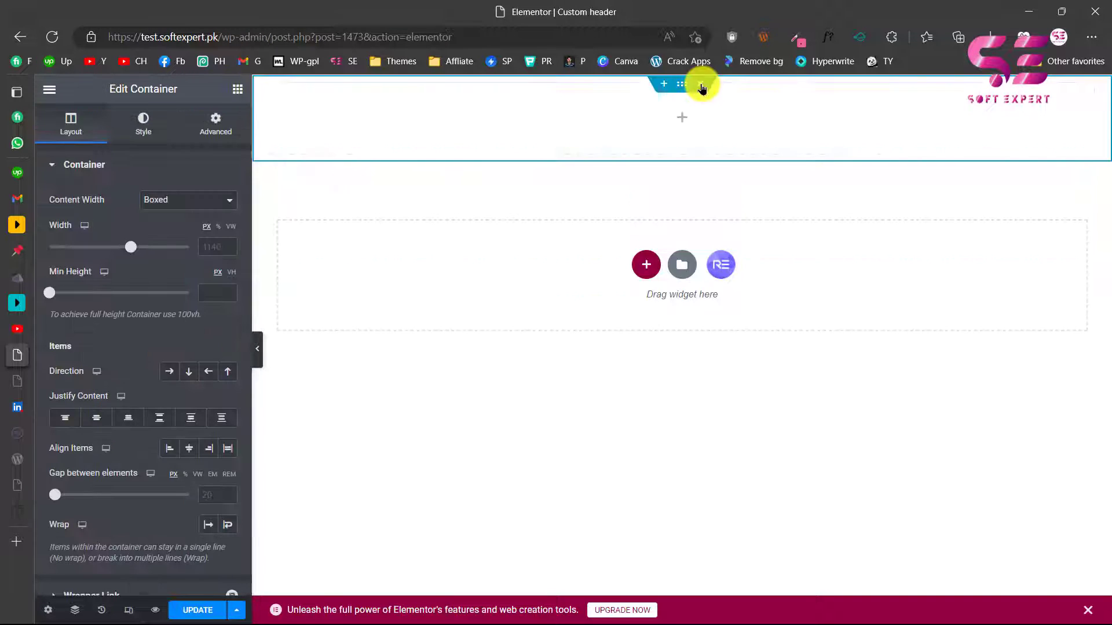
key(ctrl+z)
click(641, 199)
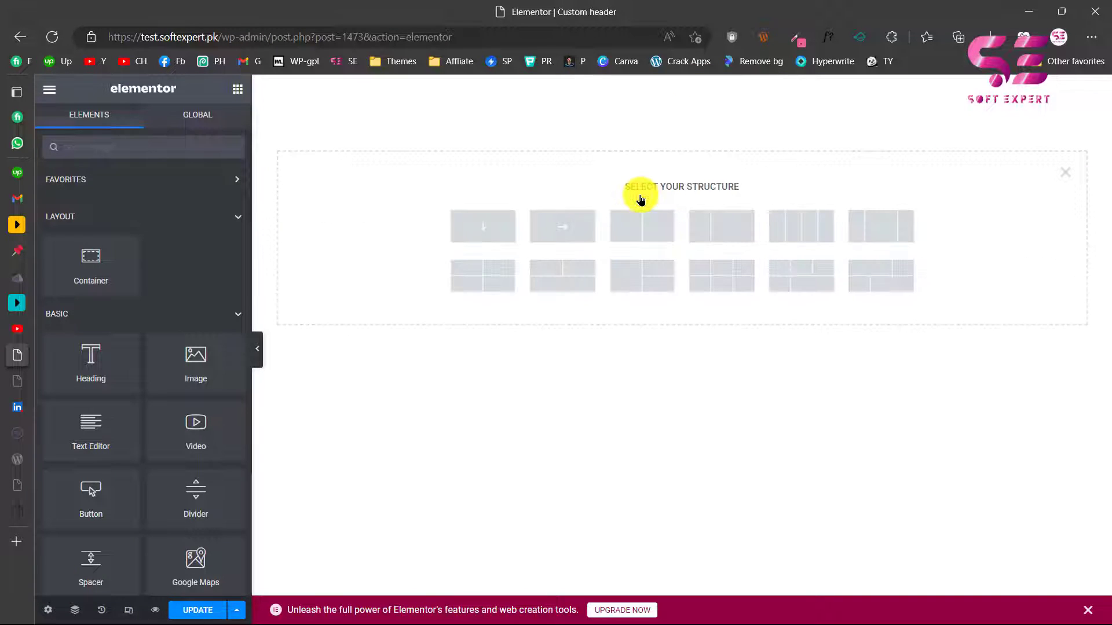
click(747, 229)
Place a Royal Logo widget in the header's first column and use logo-dark.svg from the media library as its image
click(237, 90)
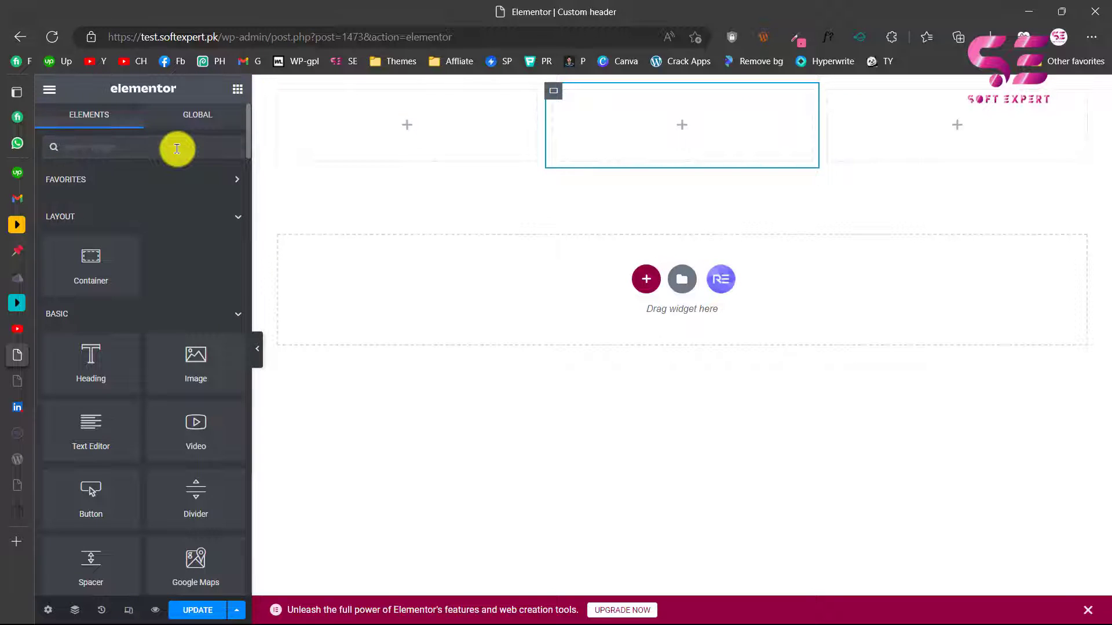
text(logo)
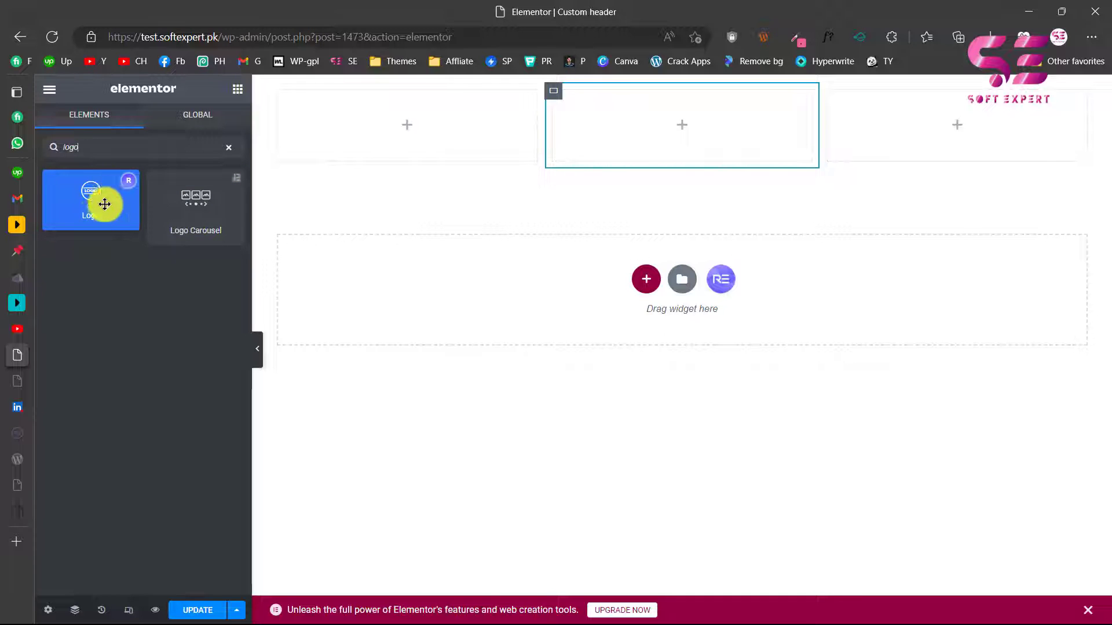
drag(97, 211, 343, 142)
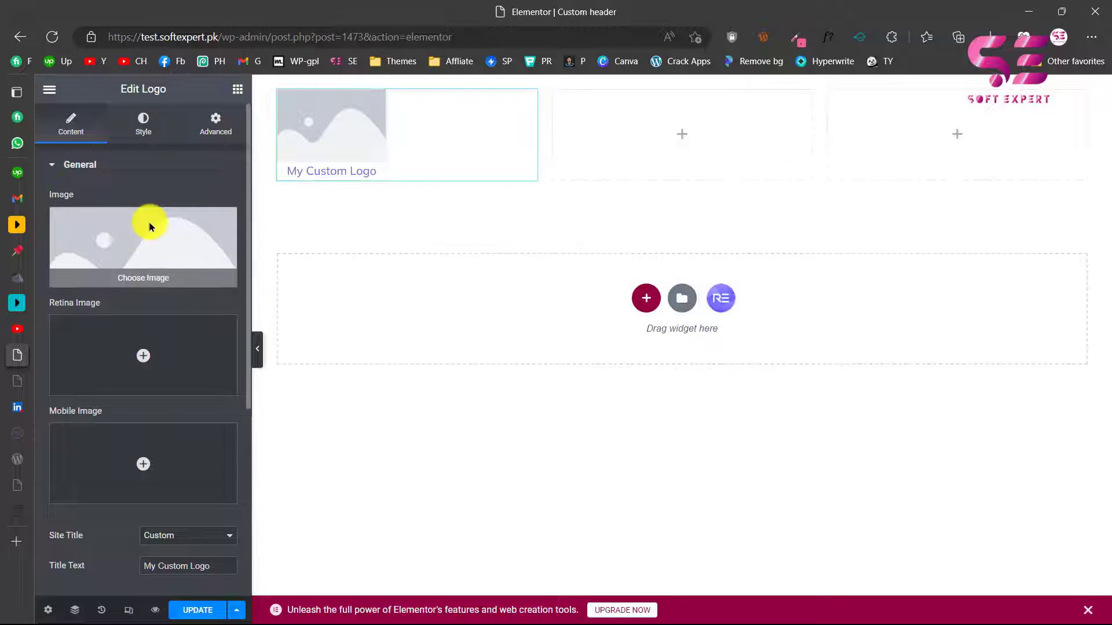
click(147, 224)
click(473, 370)
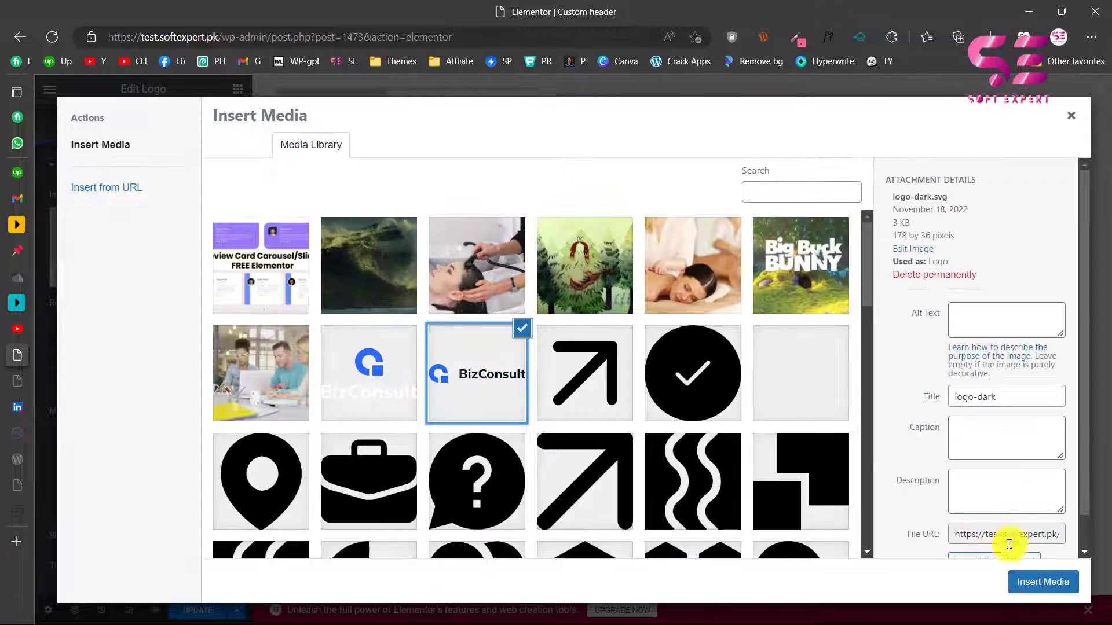
click(1042, 582)
Set the logo widget's site title to None
scroll(169, 306, down, 3)
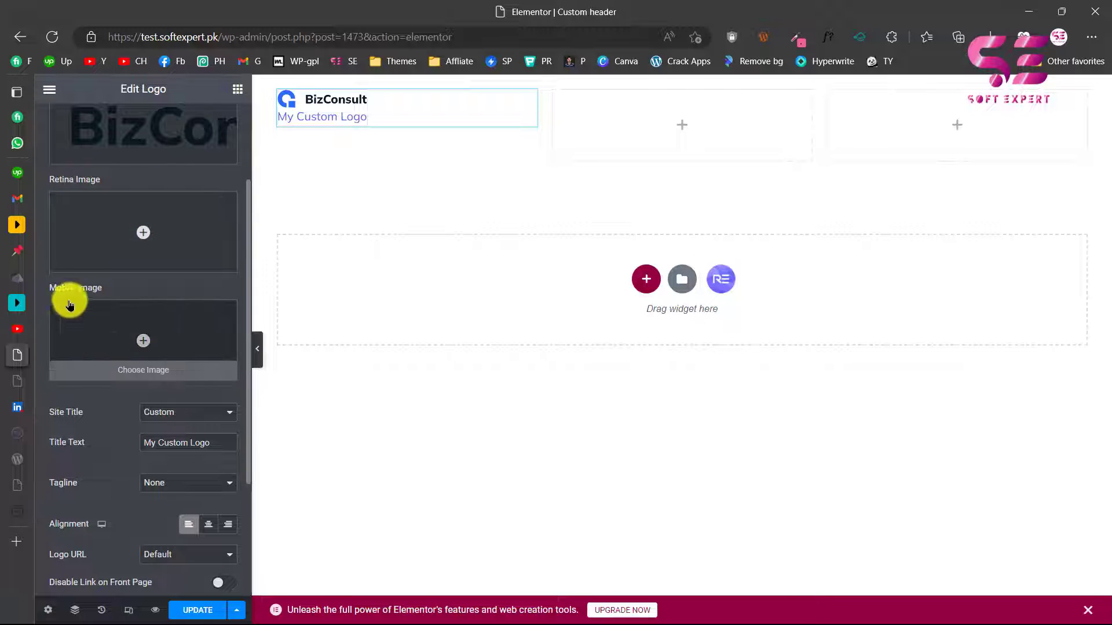
scroll(157, 300, down, 3)
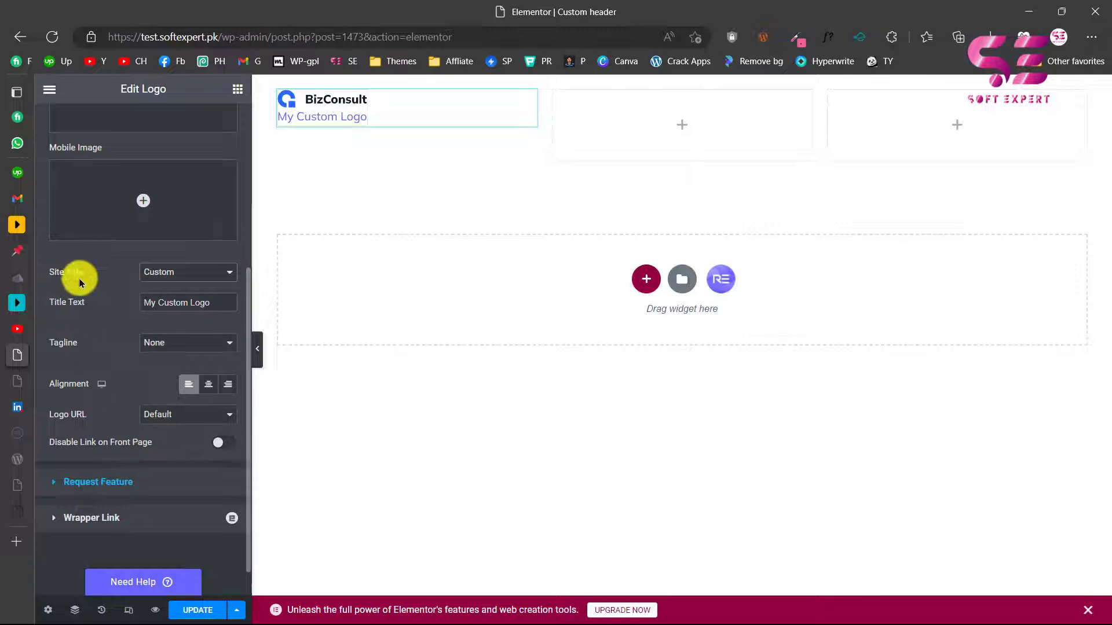
click(185, 272)
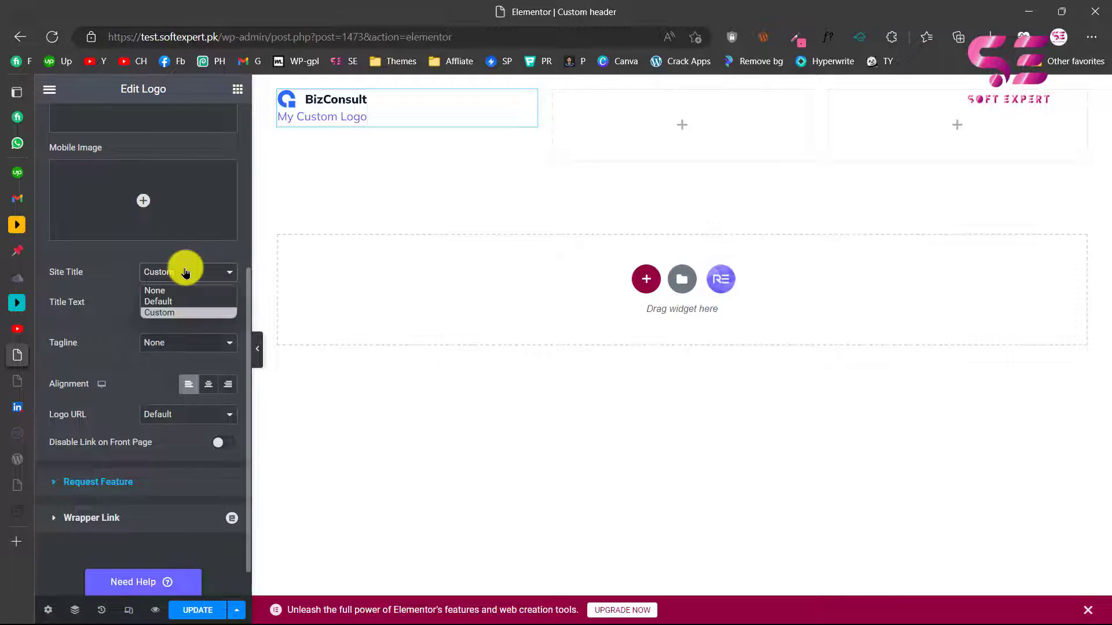
click(155, 291)
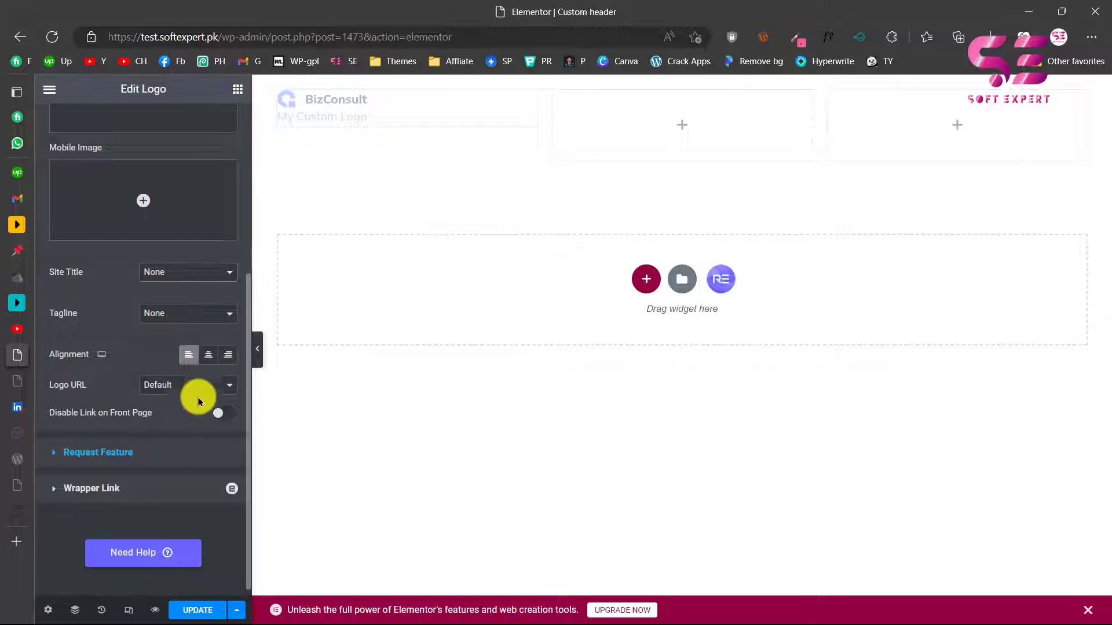
Narrow the header column containing the logo to about half its width and return to the widget list
scroll(154, 469, up, 5)
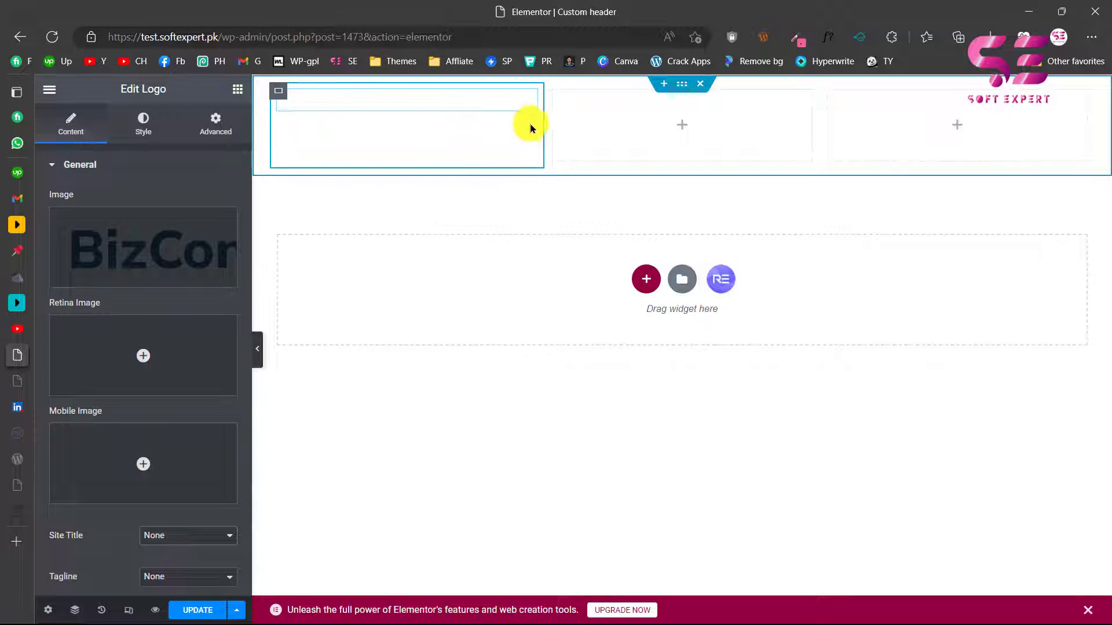
drag(541, 120, 408, 95)
click(238, 89)
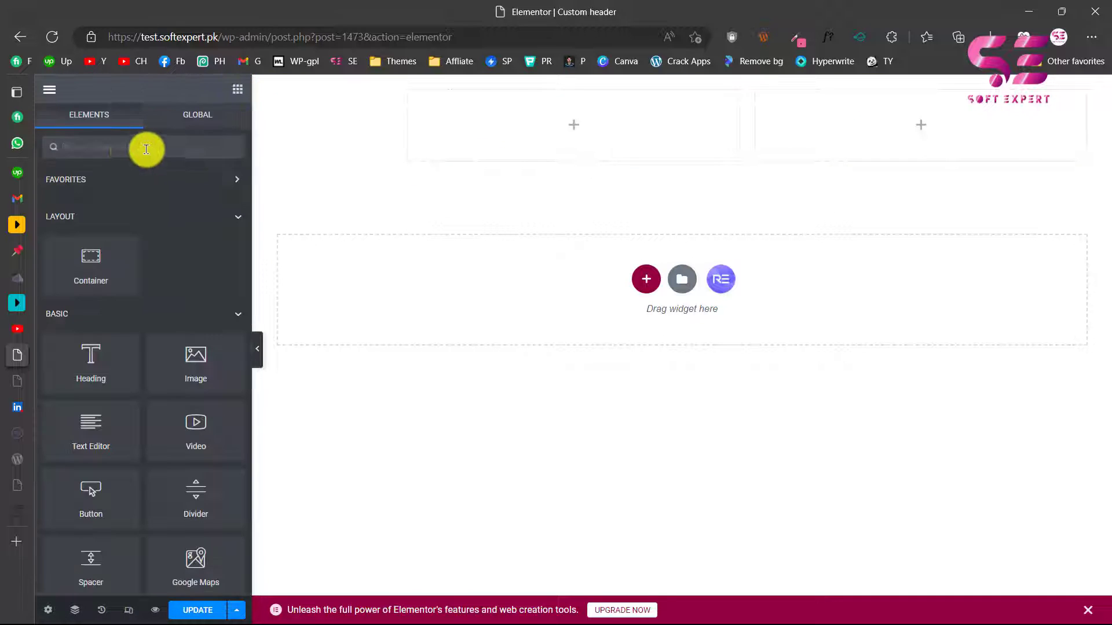
Place a Royal Nav Menu widget showing Main Menu in the header's middle column and widen that column
text(men)
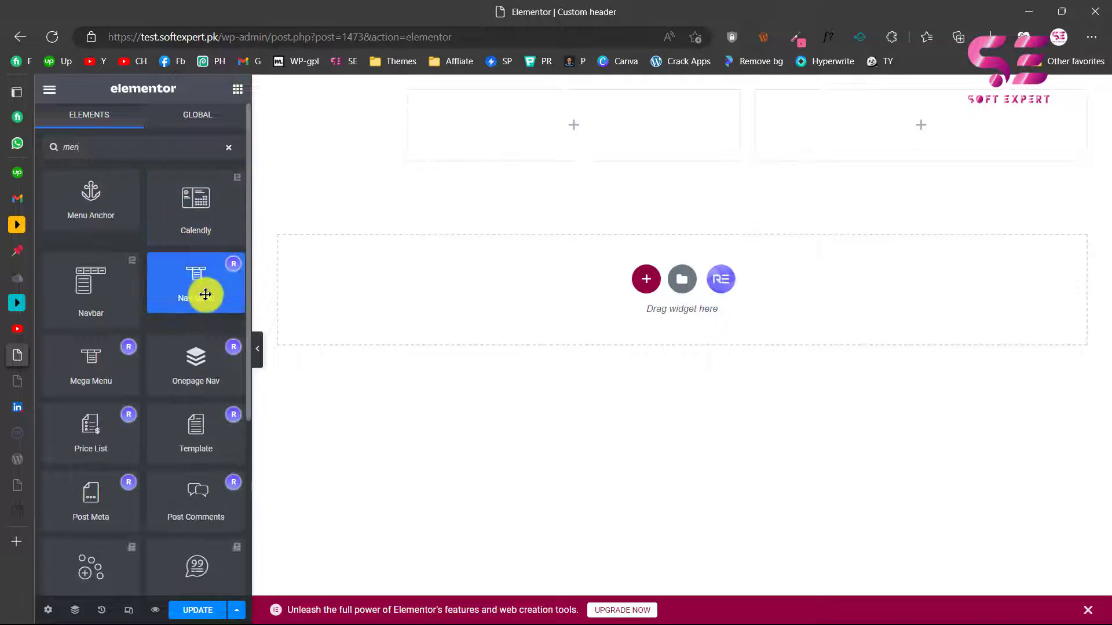
drag(189, 282, 538, 154)
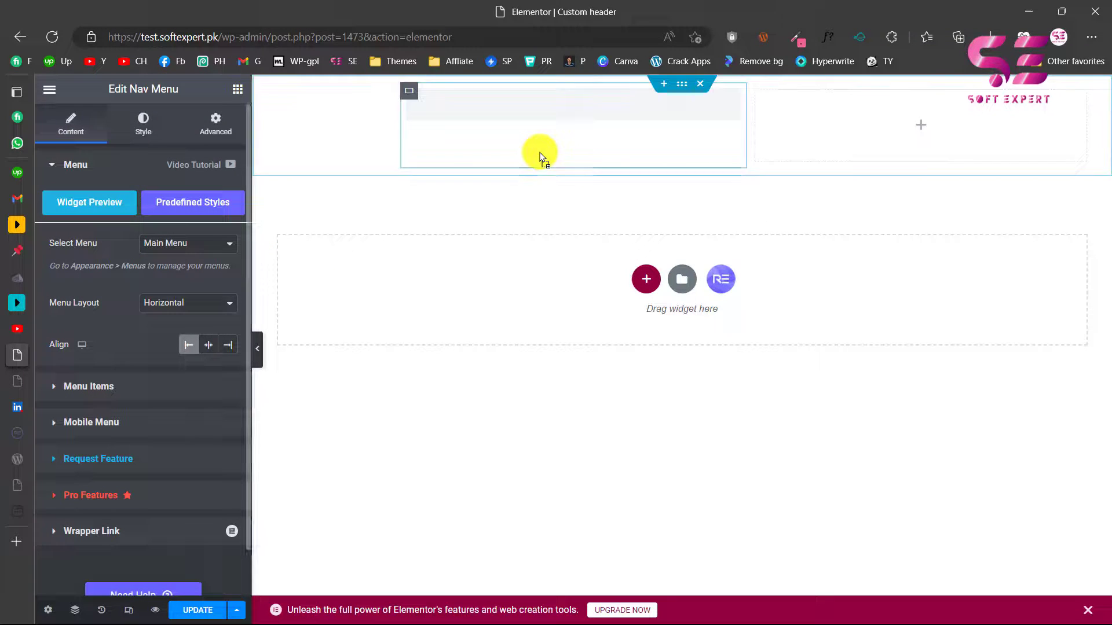
click(196, 247)
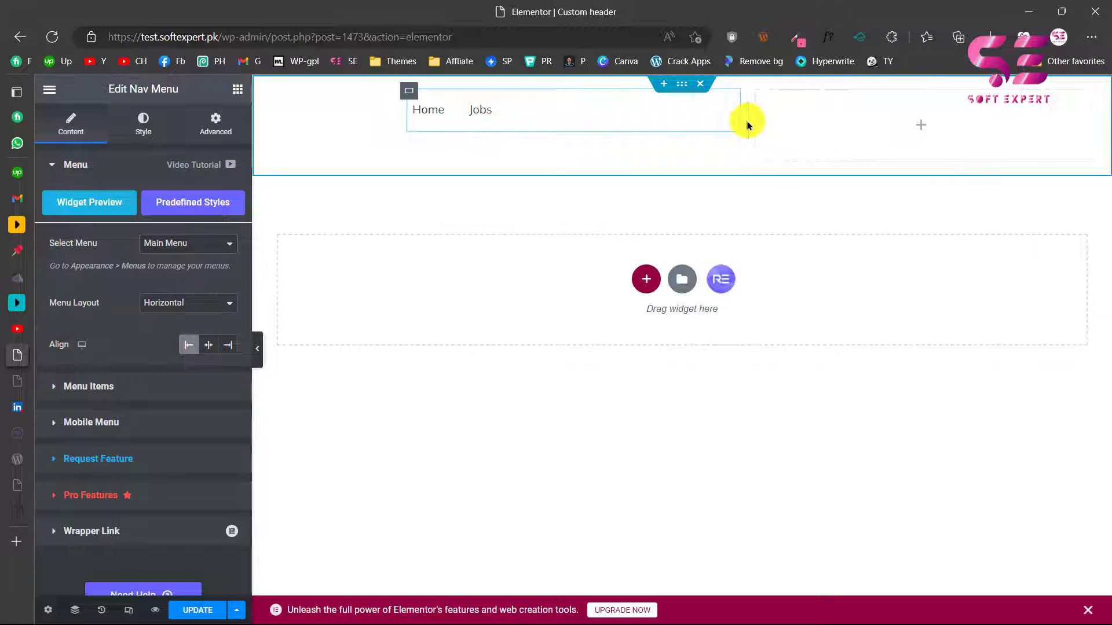
click(1002, 124)
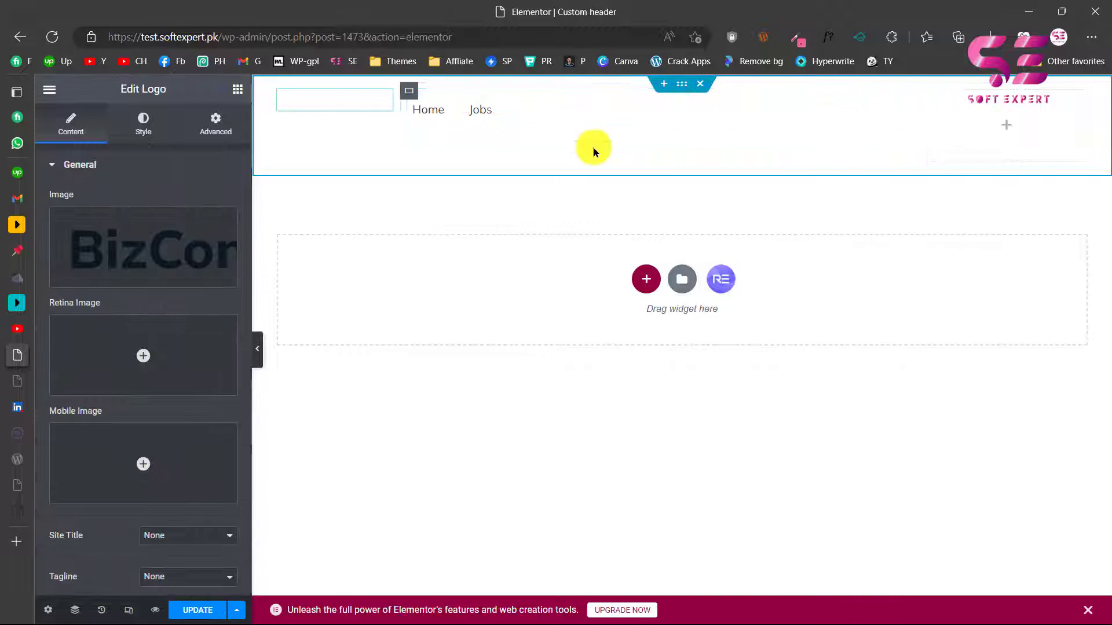
Find the Royal Button widget and place it in the header's third column
key(Delete)
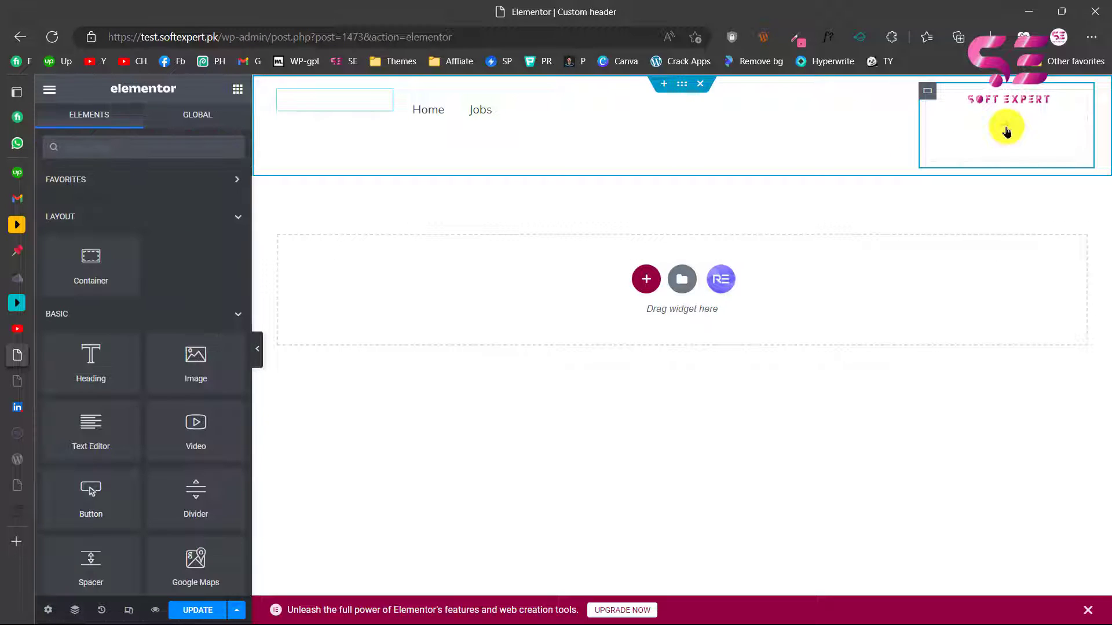
click(196, 146)
text(but)
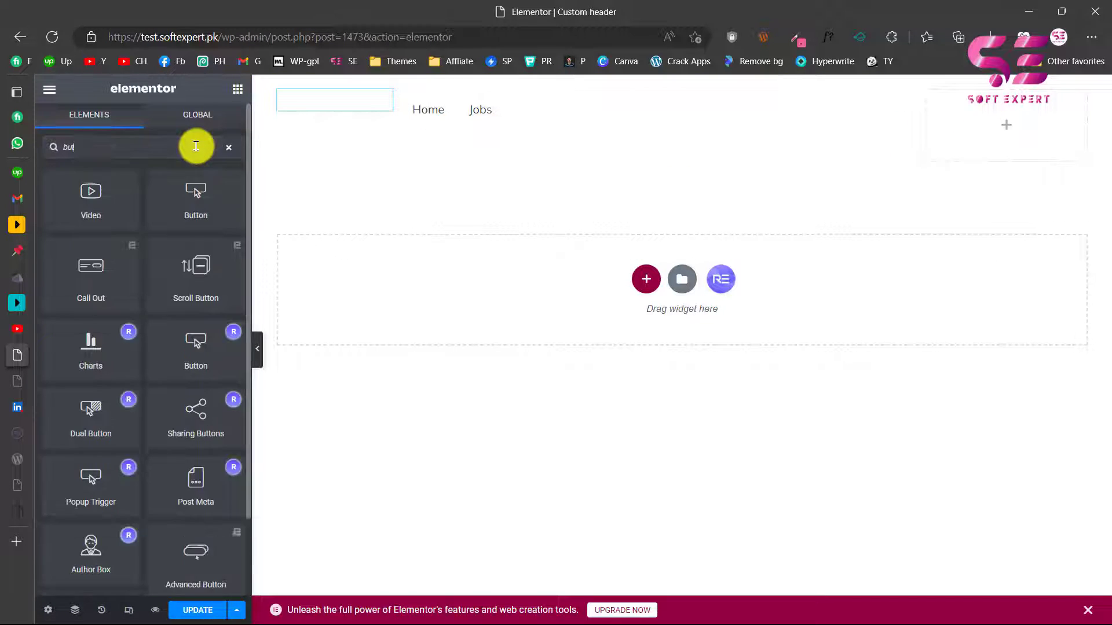
drag(177, 342, 985, 125)
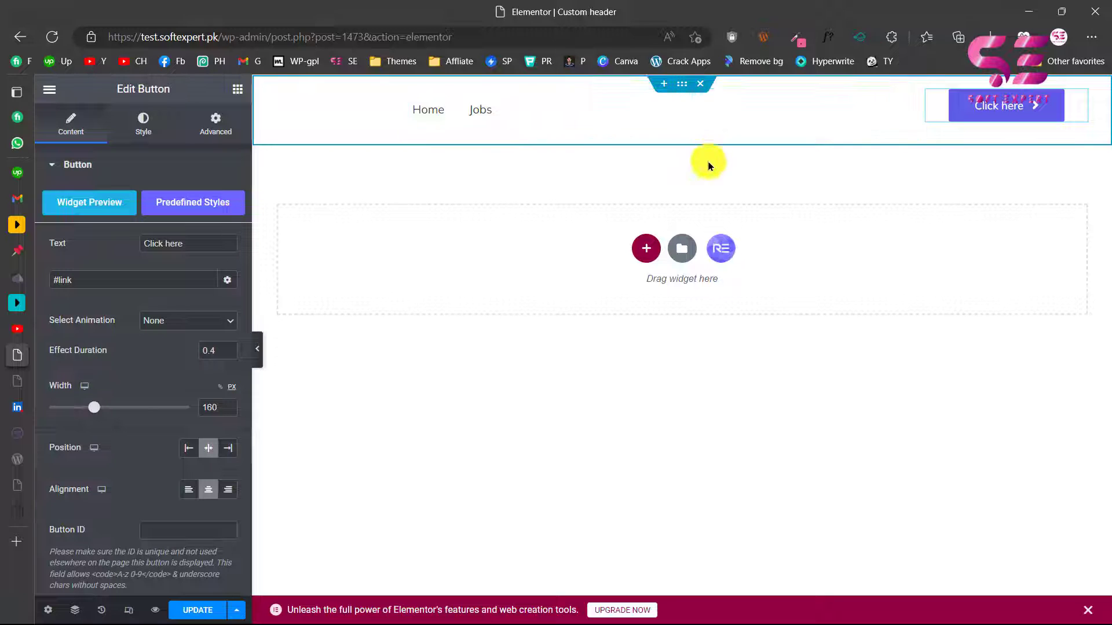
Insert the free Nav Menu v1 block from the Royal library's Nav Menu category and delete the hand-built header container
click(727, 250)
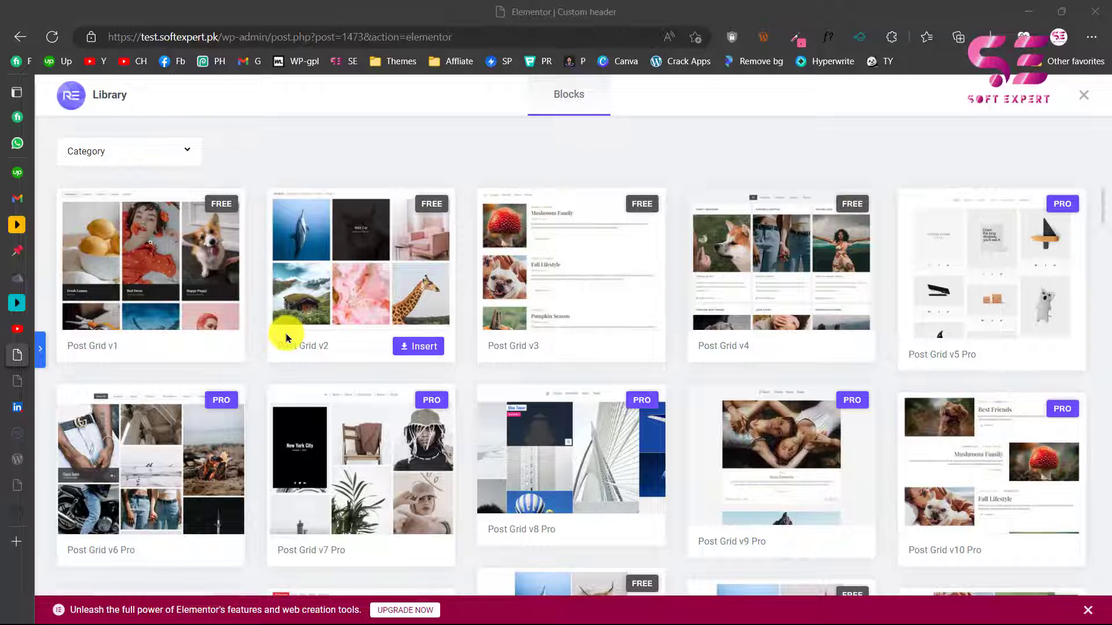
mouse_move(777, 330)
scroll(779, 336, down, 10)
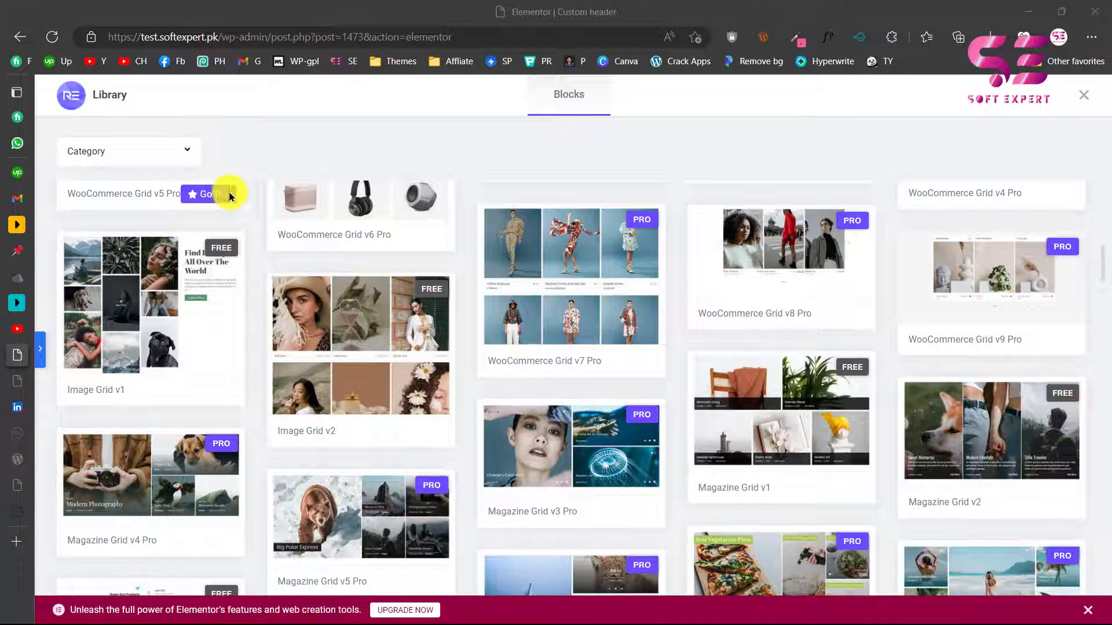
click(184, 165)
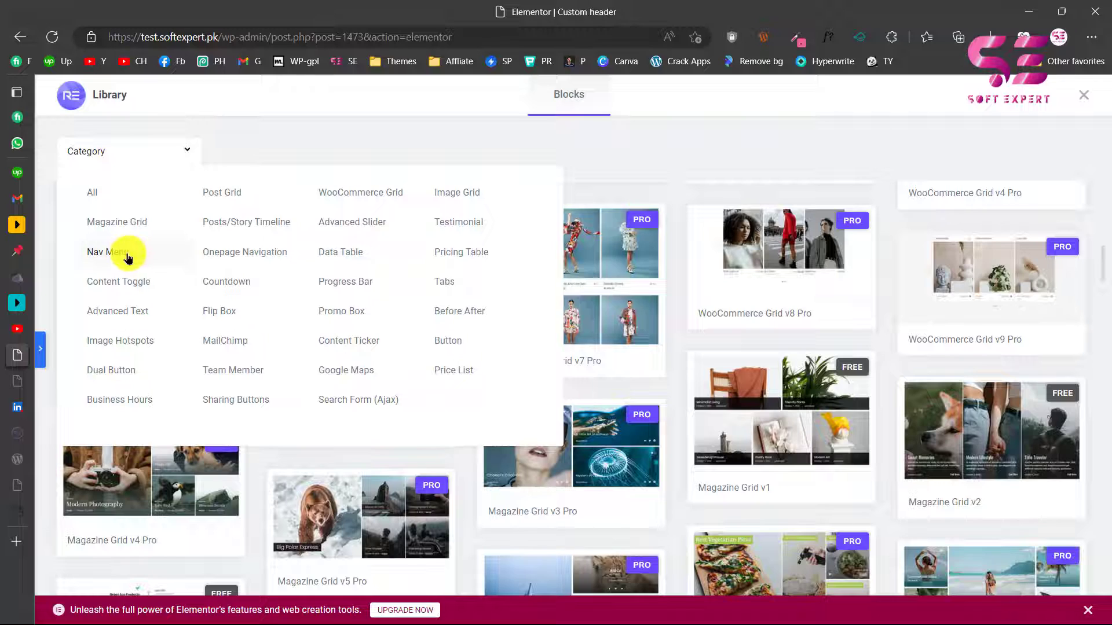
click(107, 252)
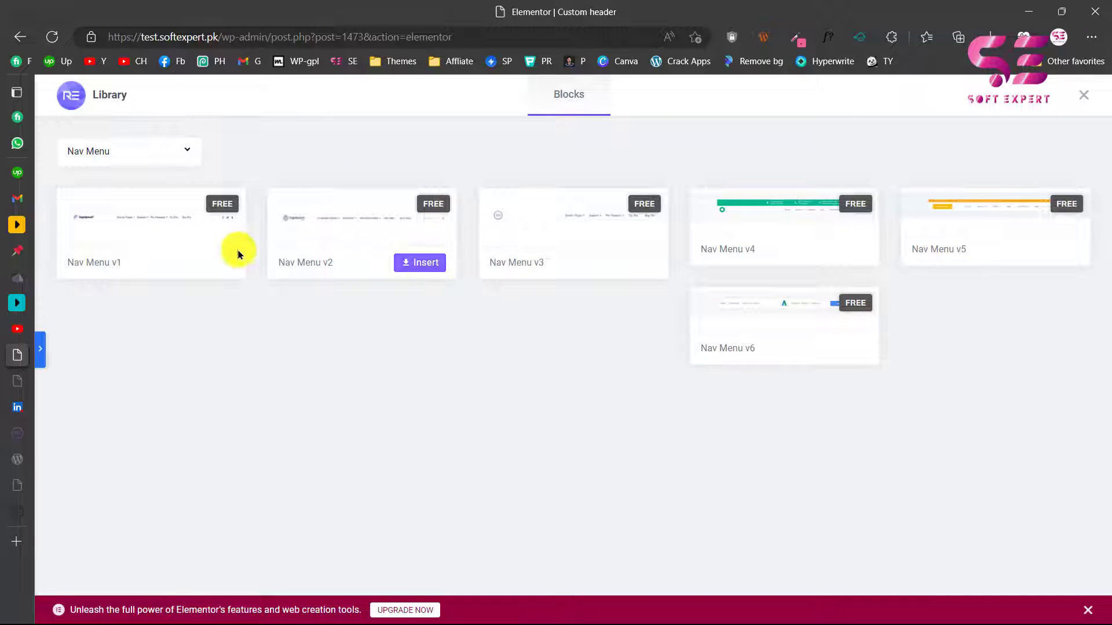
mouse_move(149, 218)
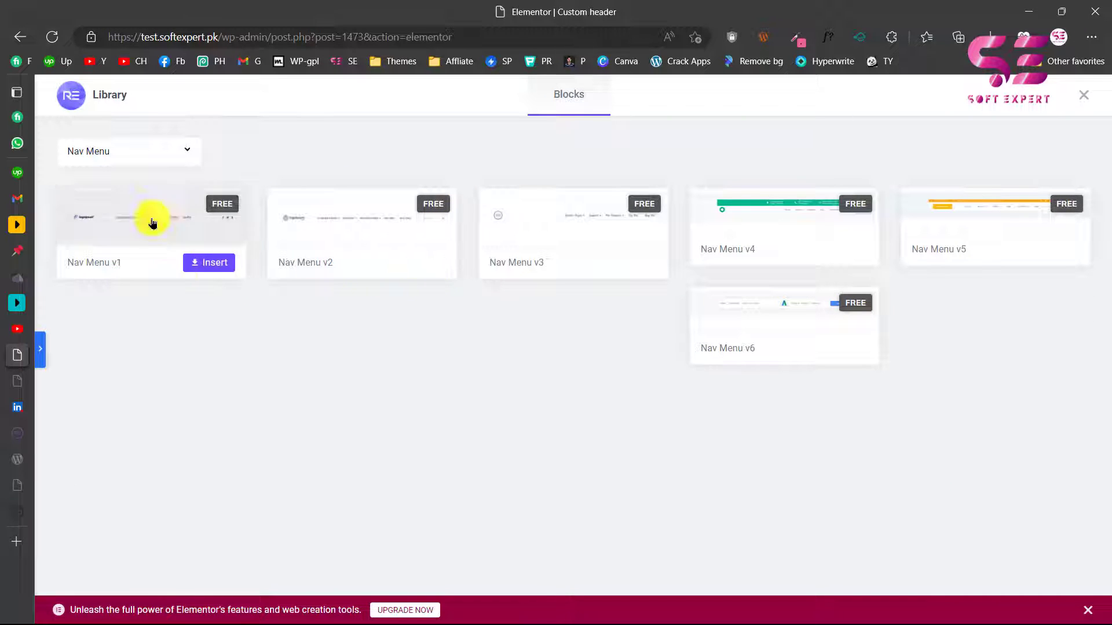
click(203, 263)
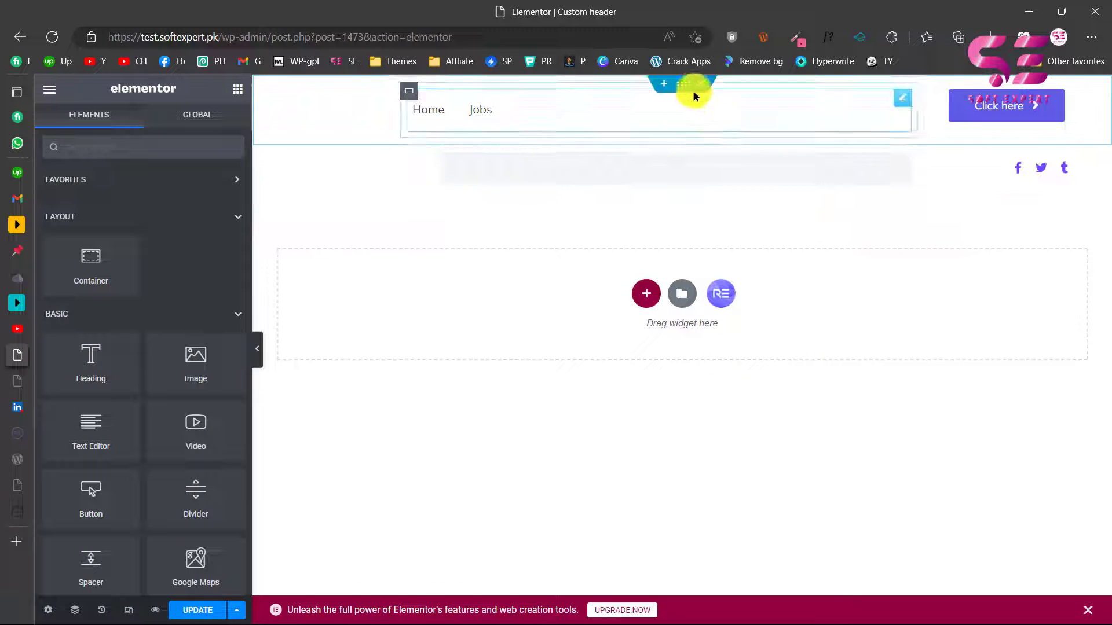
click(700, 87)
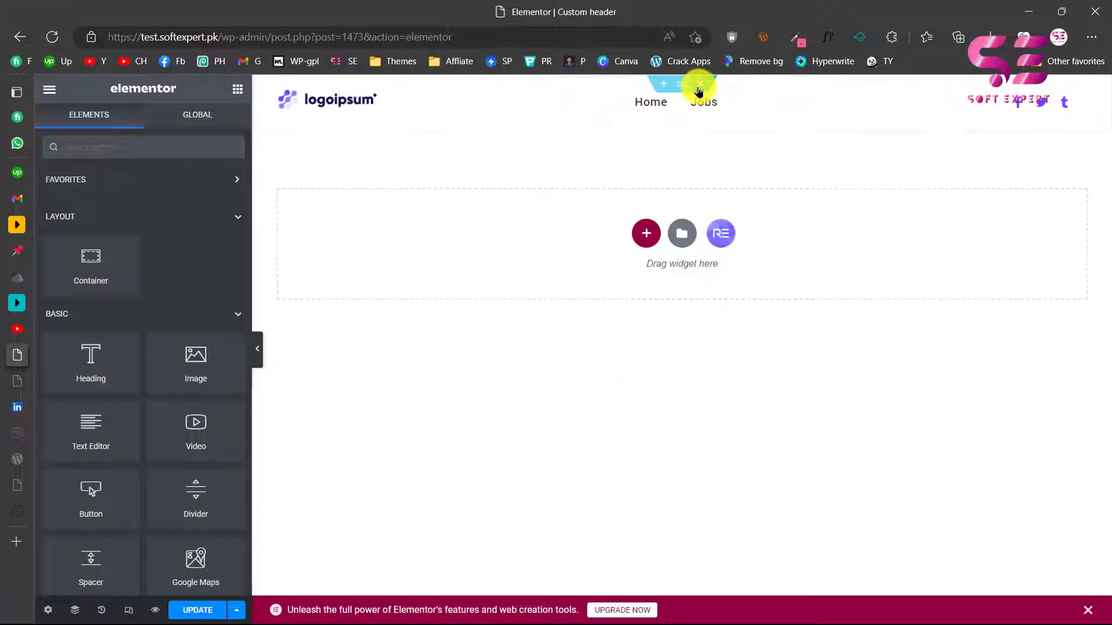
Look at the settings of the inserted header's logo, navigation menu and social icons widgets in turn
click(415, 100)
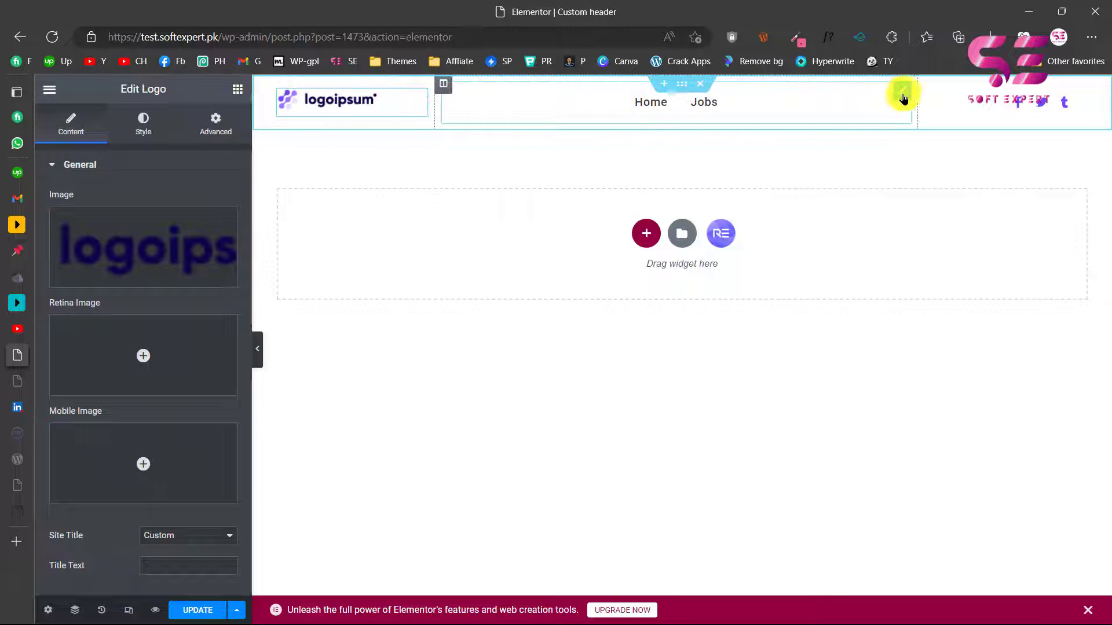
click(903, 93)
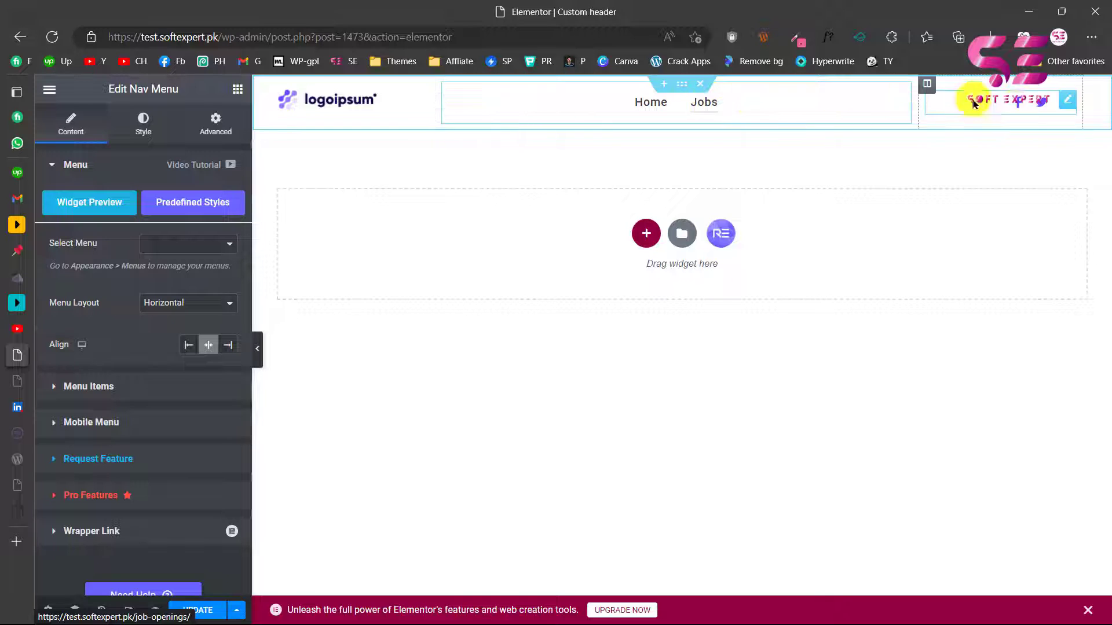
click(1010, 106)
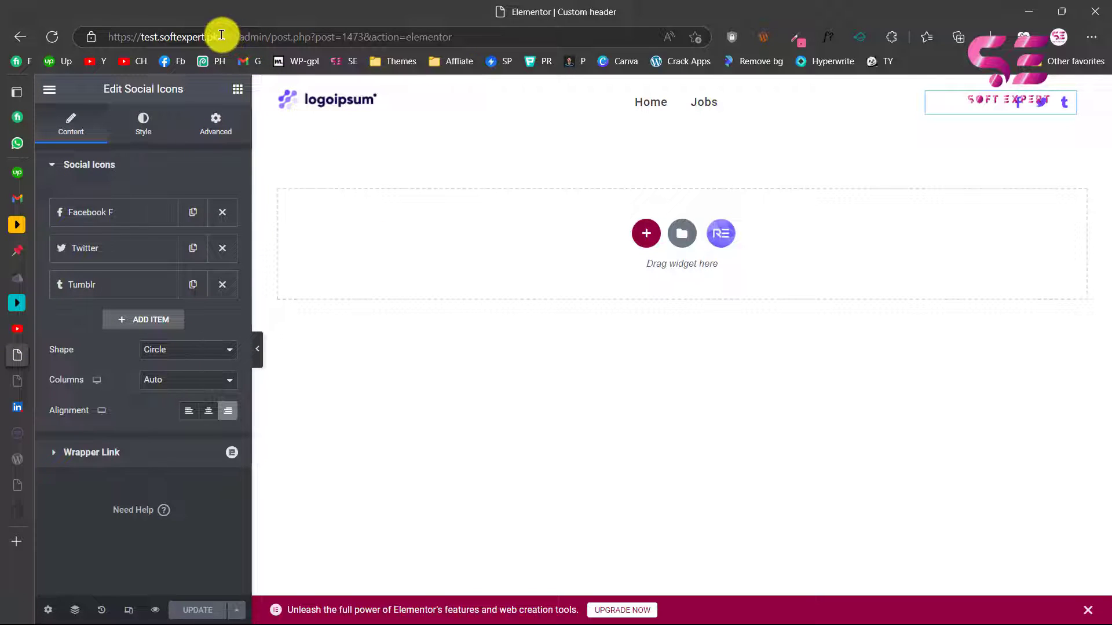
Open the site's home page test.softexpert.pk in a new tab to check the header on the live site
drag(221, 36, 99, 36)
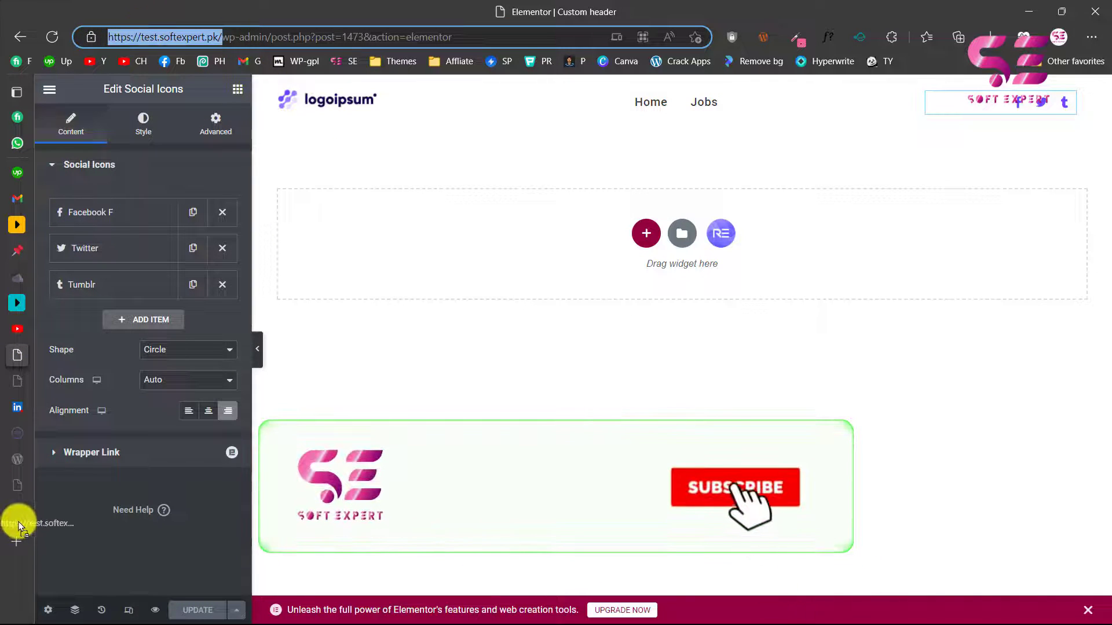
drag(21, 527, 321, 350)
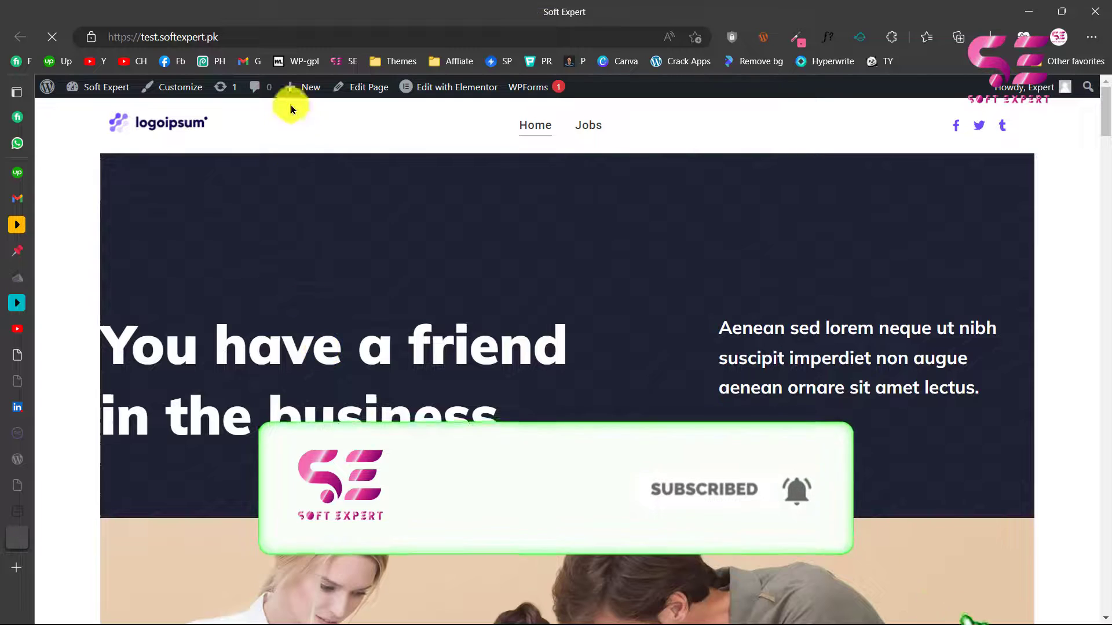
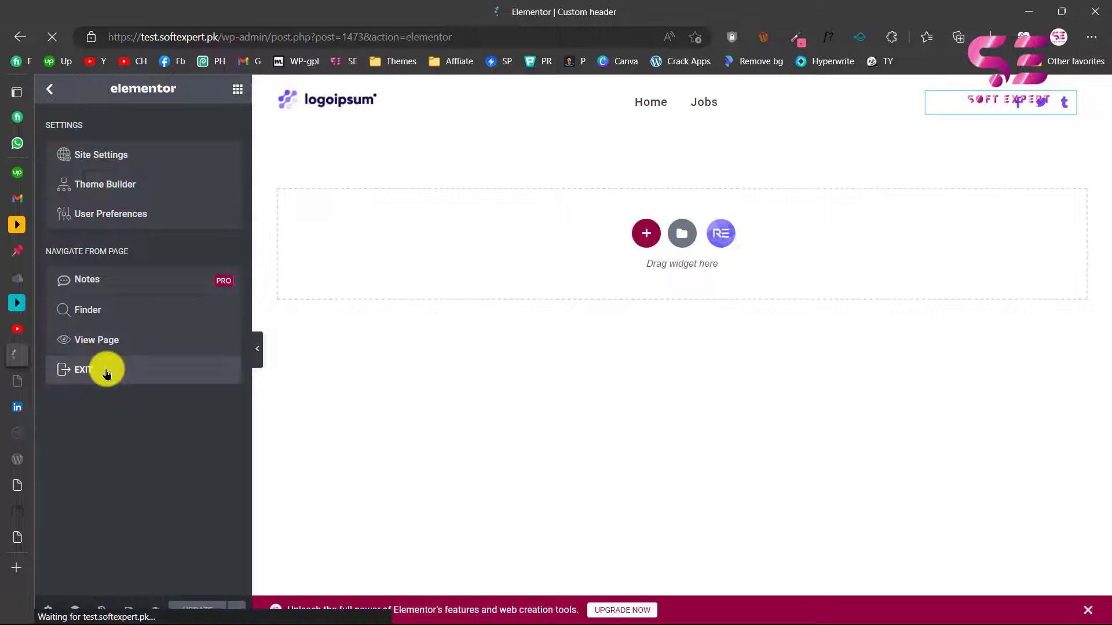
Create a footer template titled "custom footer" in the Royal Addons theme builder and save its display condition as Entire Site
scroll(436, 417, down, 1)
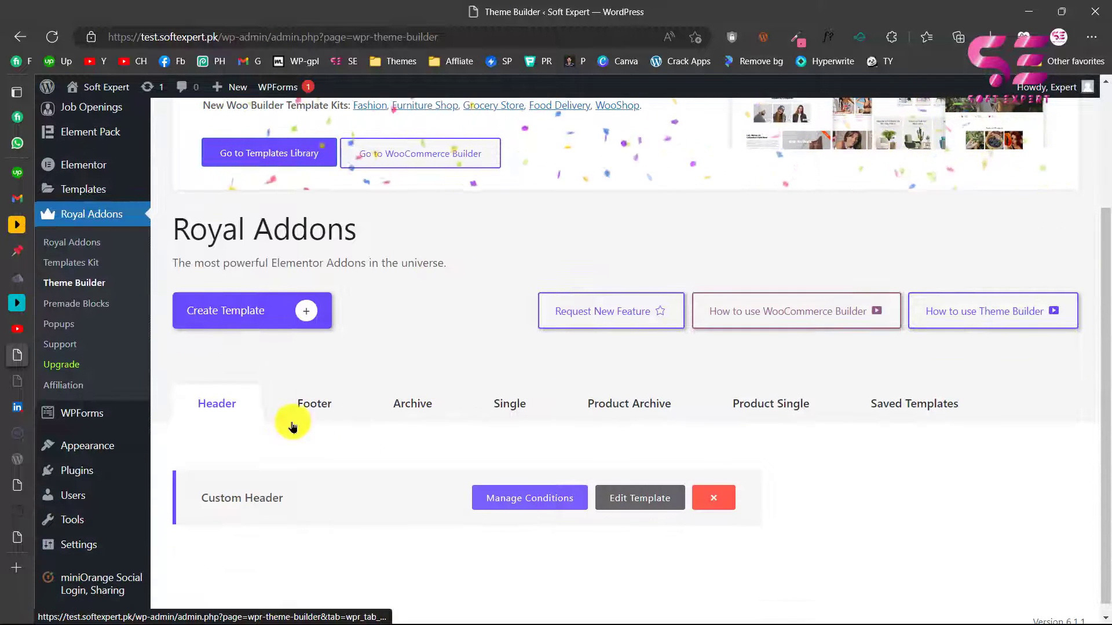
click(311, 415)
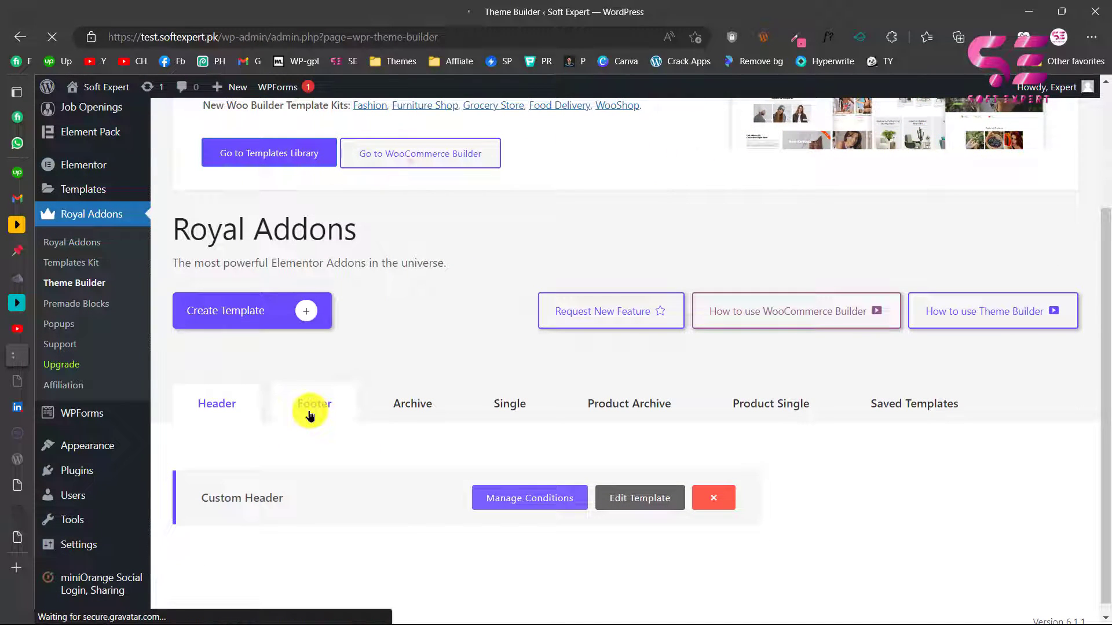
scroll(311, 415, down, 3)
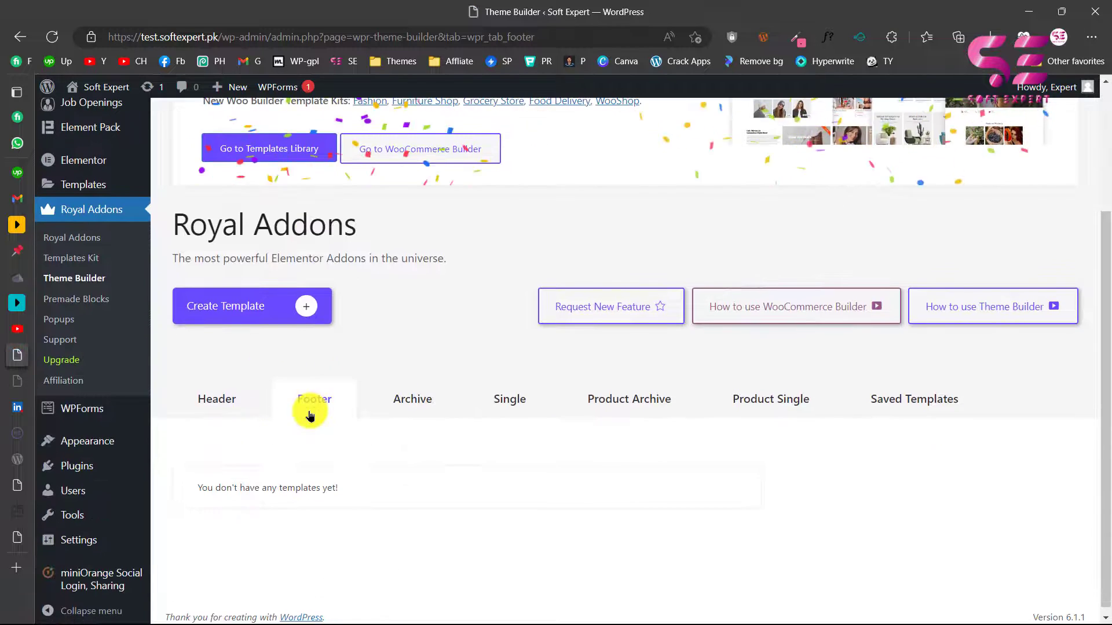
click(233, 313)
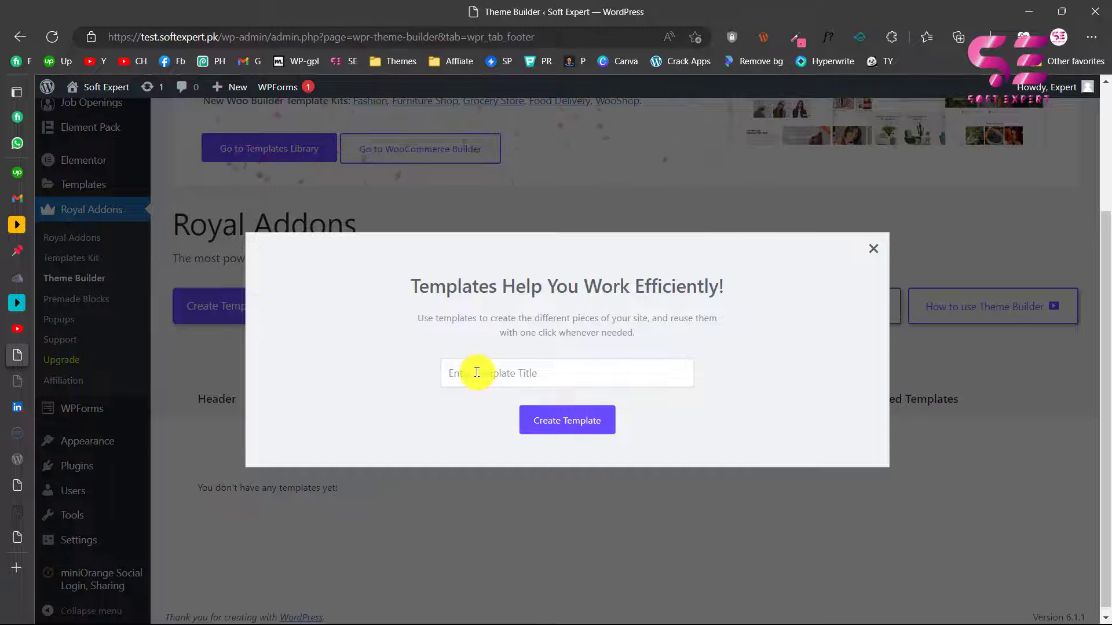
text(custom footer)
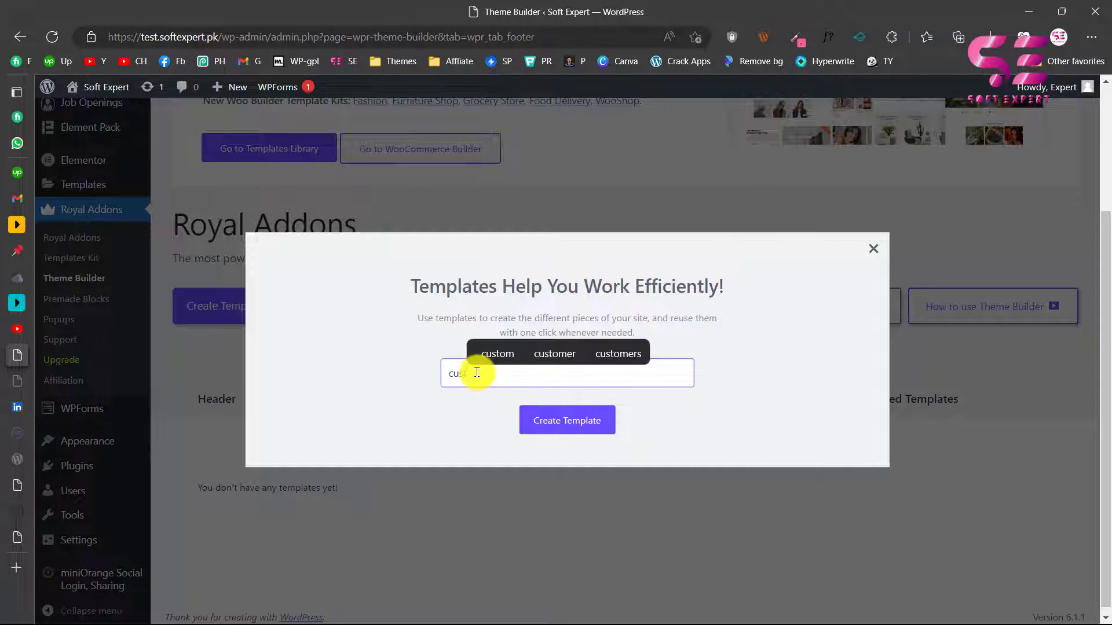
click(565, 420)
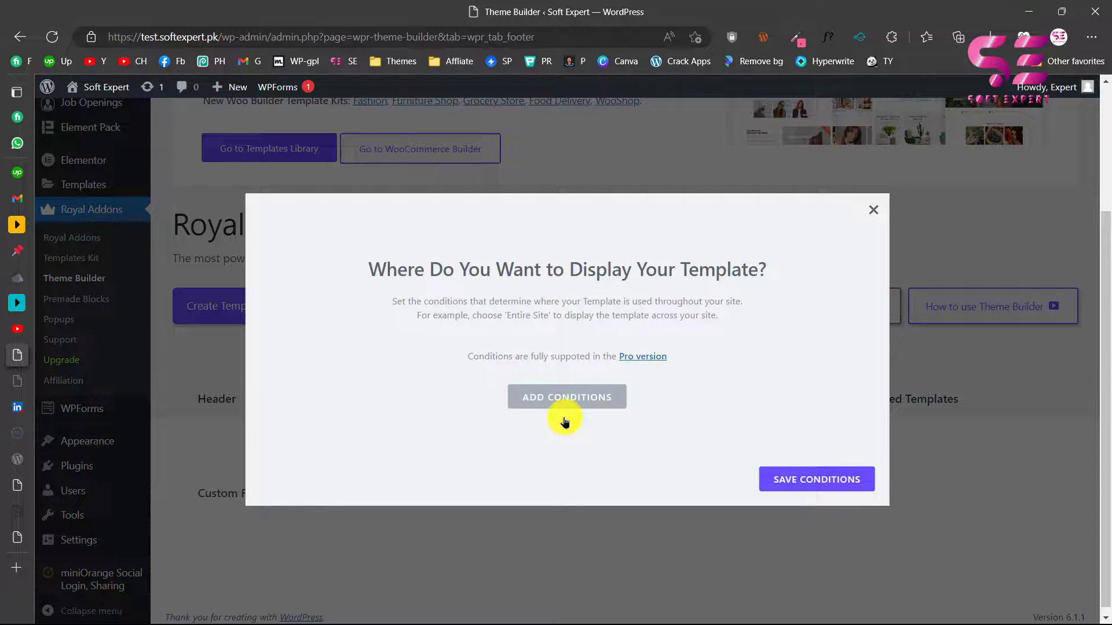
click(542, 399)
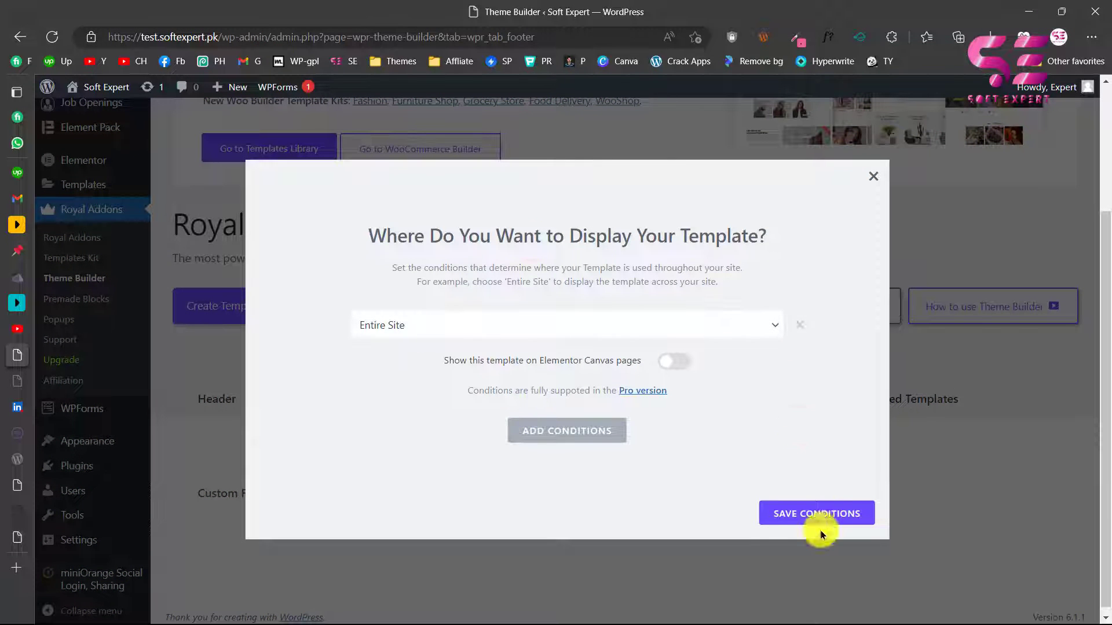
click(795, 514)
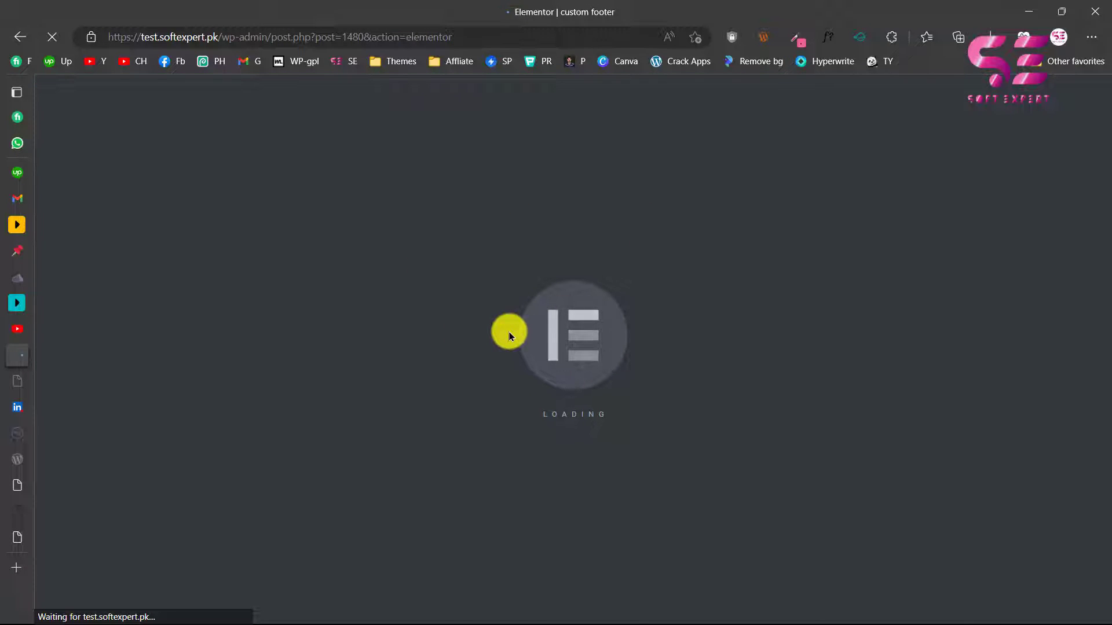
Switch to the Soft Expert YouTube channel and search its videos for "footer" to locate the header and footer design tutorial
click(18, 329)
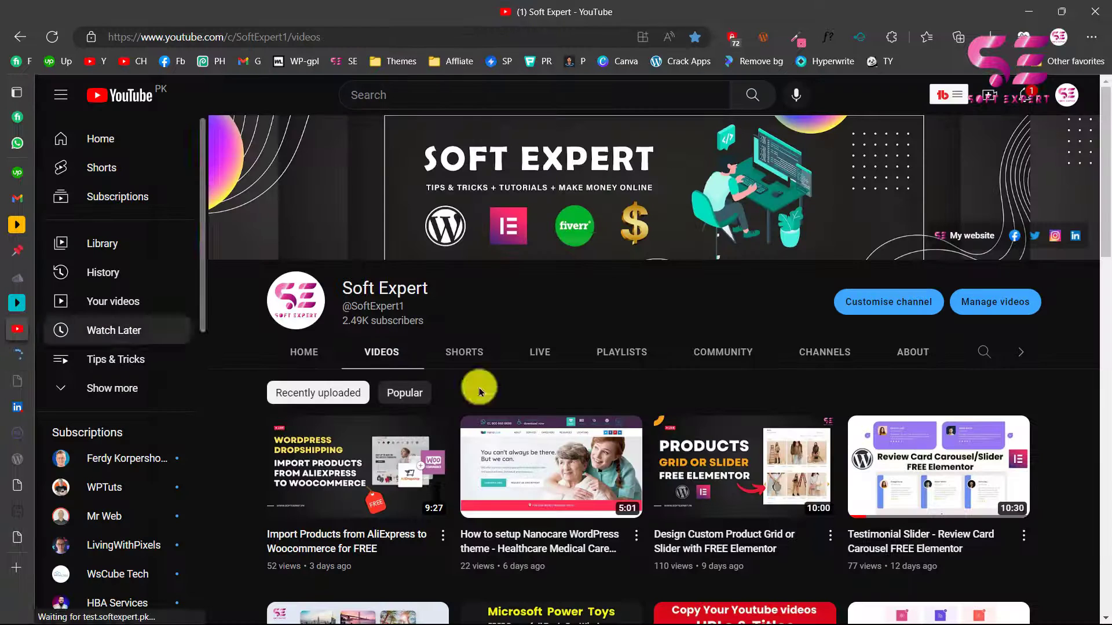
scroll(479, 392, down, 2)
click(985, 220)
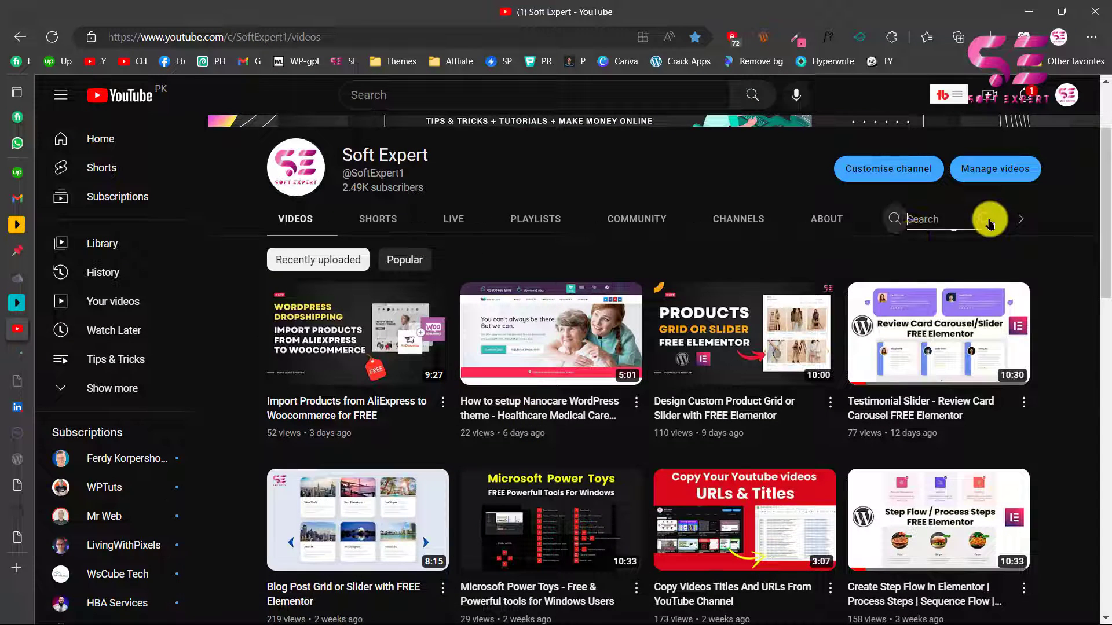
text(footer)
key(Return)
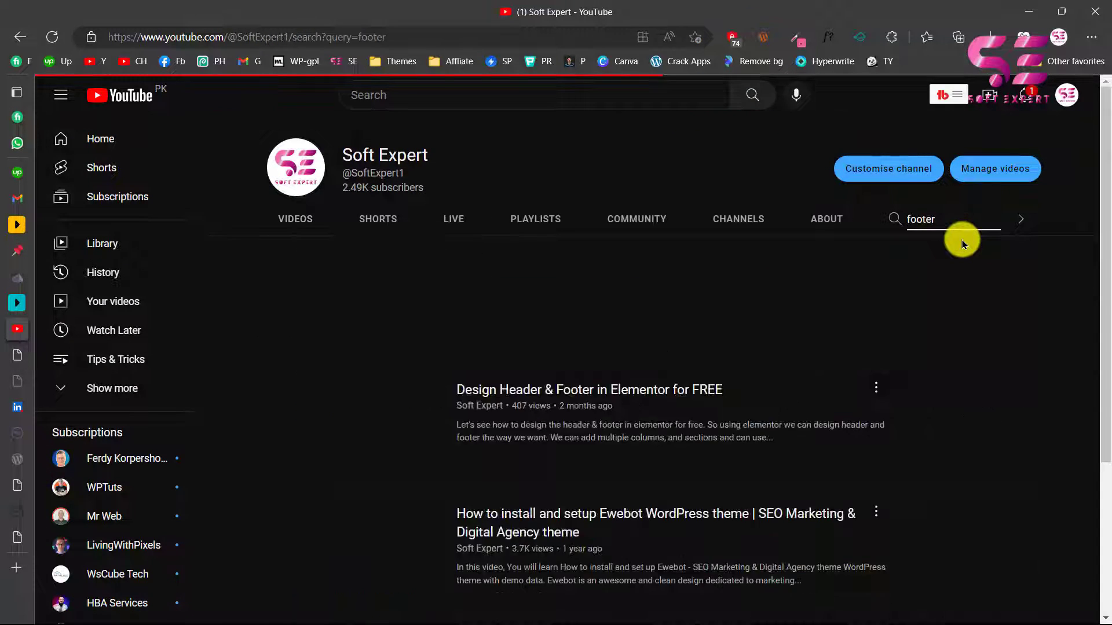
scroll(822, 427, down, 1)
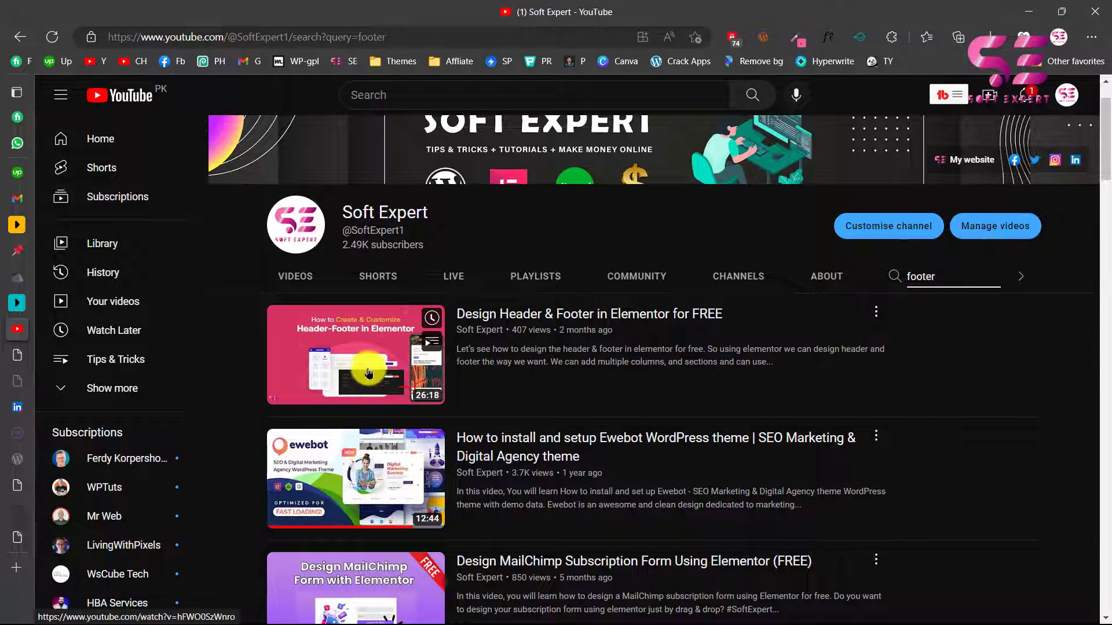
mouse_move(365, 372)
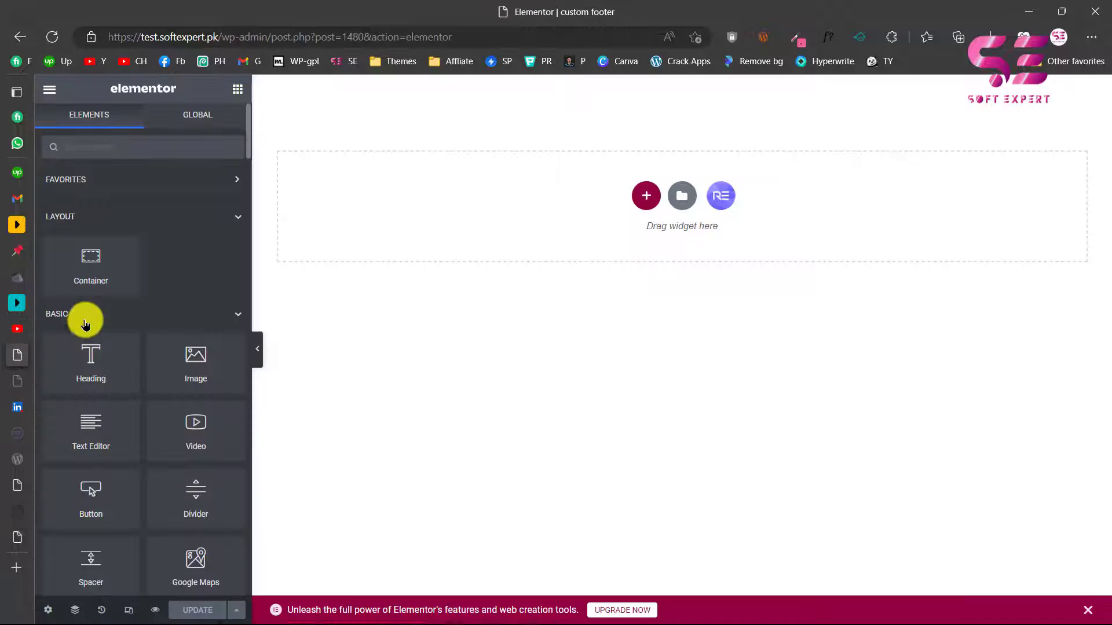
Return to the custom footer in Elementor and add a container structure with four equal columns
click(646, 195)
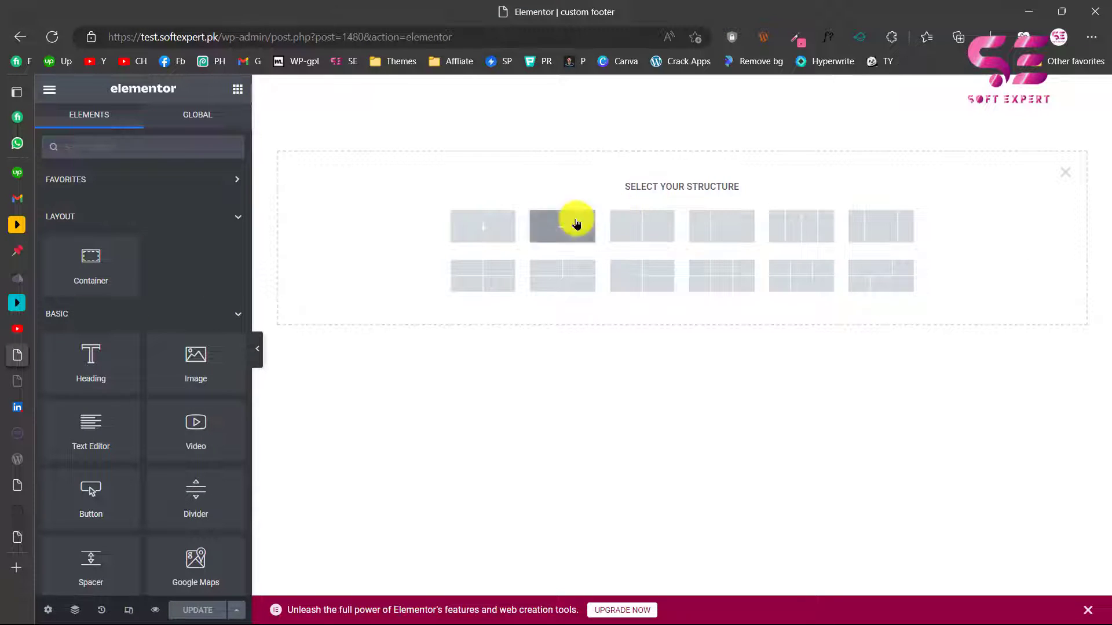
click(808, 233)
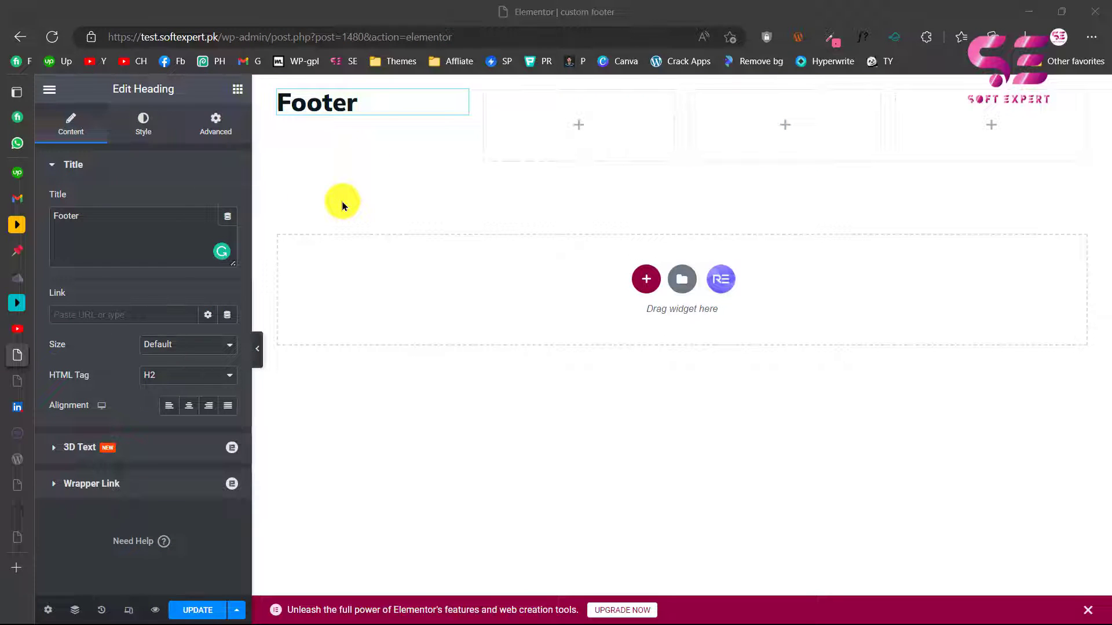
Save the custom footer with its "Footer" heading and check the footer at the end of the live home page
click(219, 261)
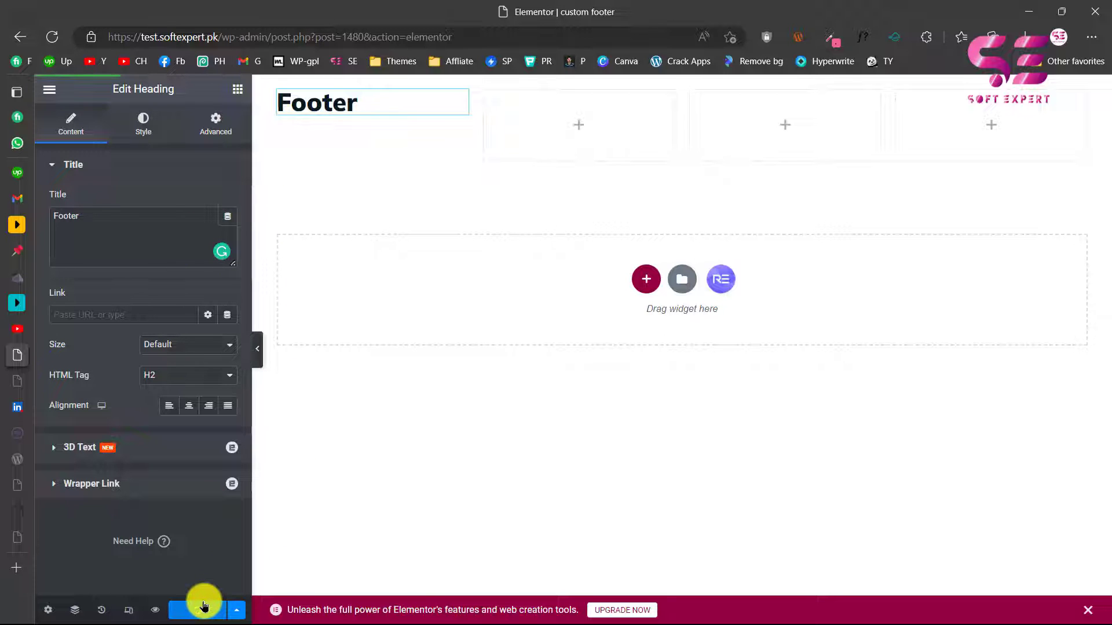
click(20, 537)
scroll(396, 409, down, 8)
scroll(396, 409, down, 15)
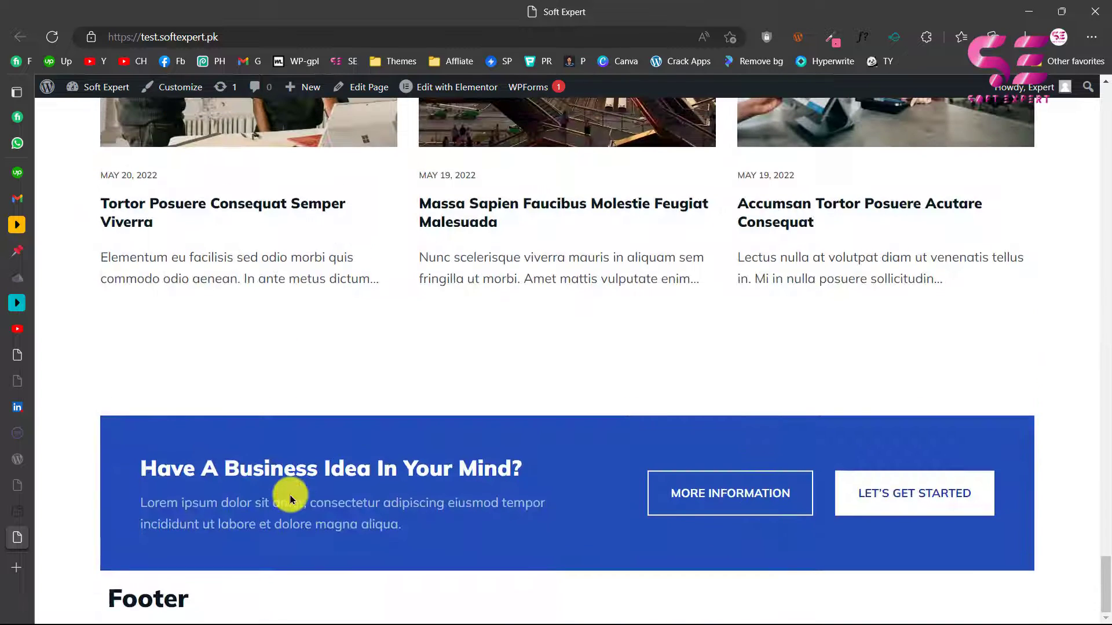
drag(109, 598, 196, 598)
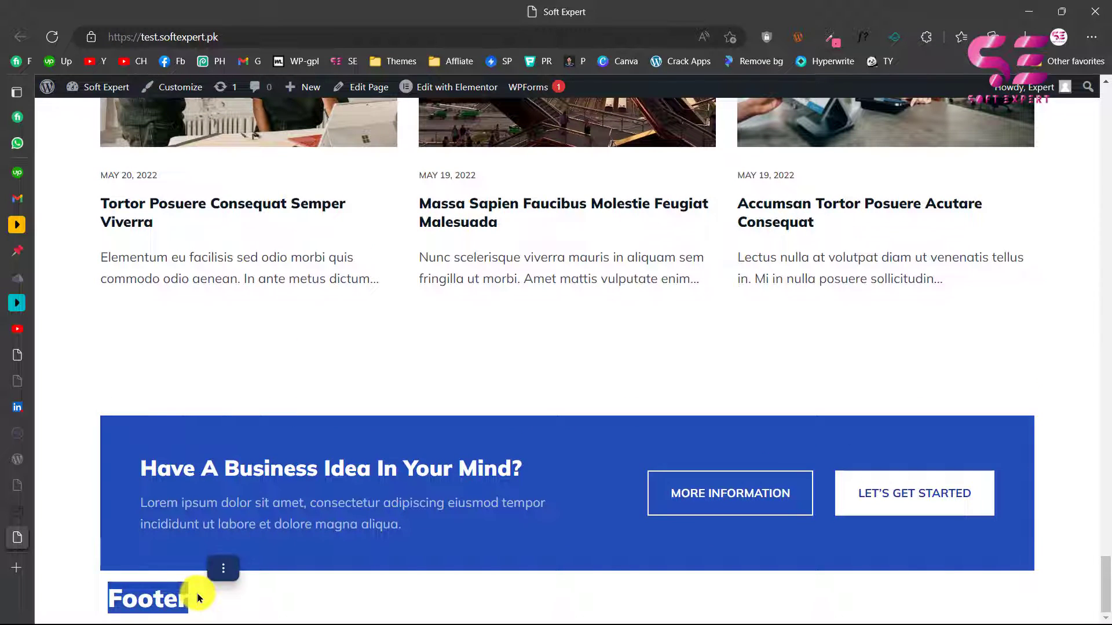
click(206, 596)
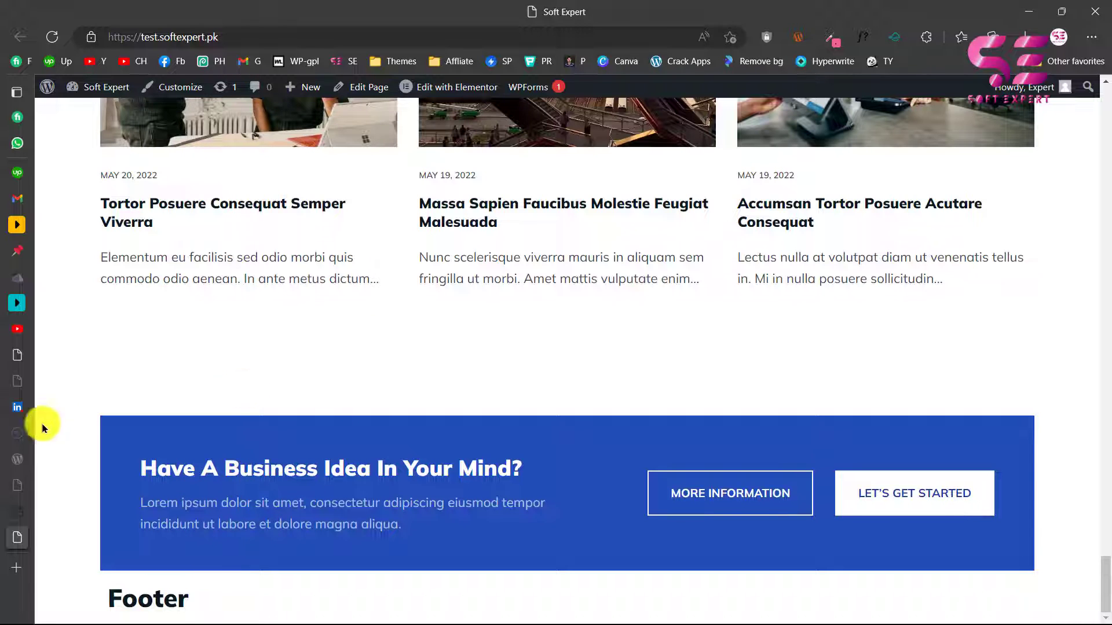
Leave the custom footer editor and create an archive template titled "Archive posts" in the Royal Addons theme builder
click(27, 362)
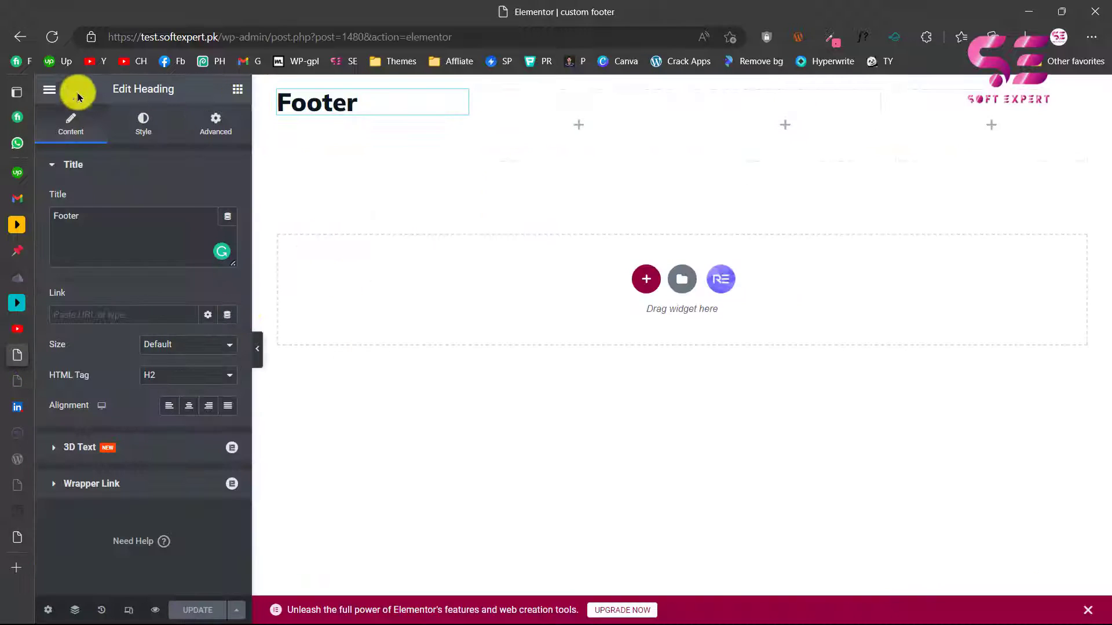
click(50, 89)
click(85, 369)
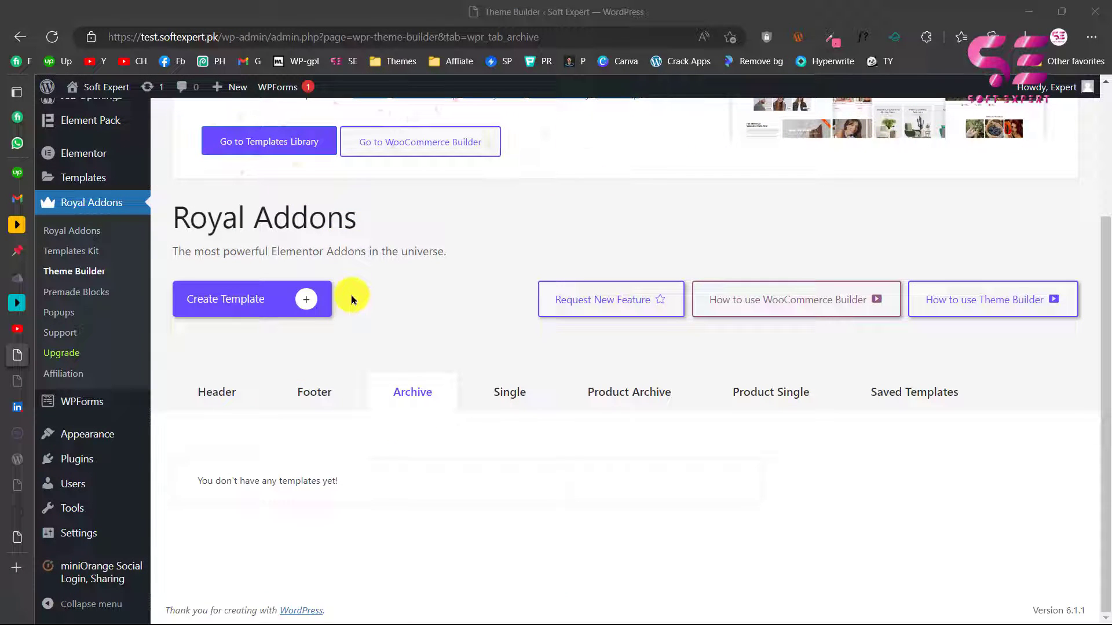
click(269, 300)
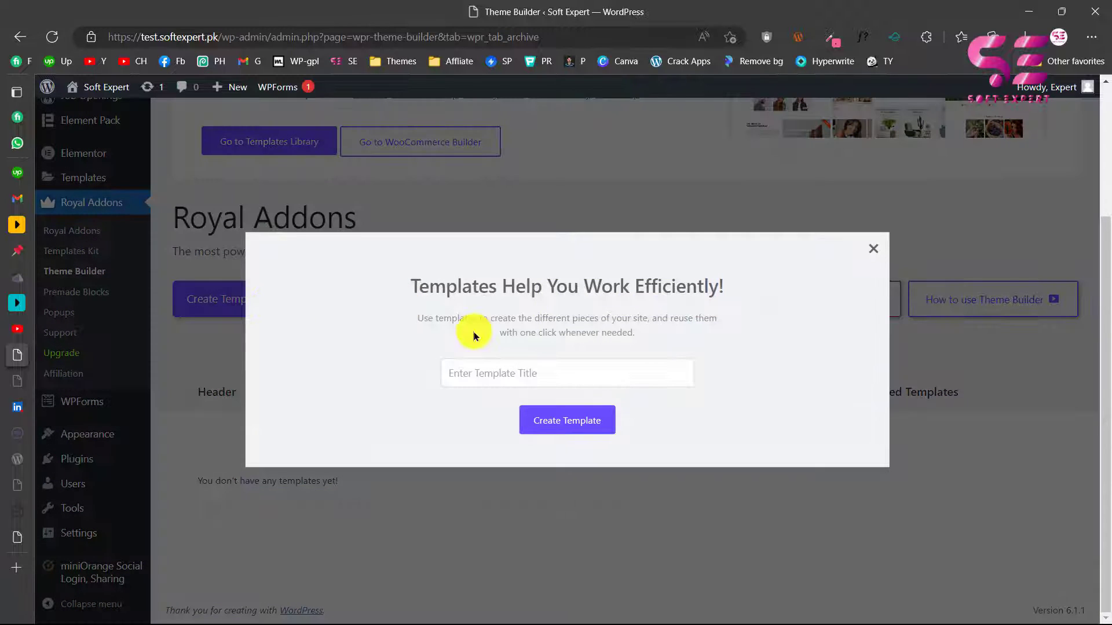
text(Arc)
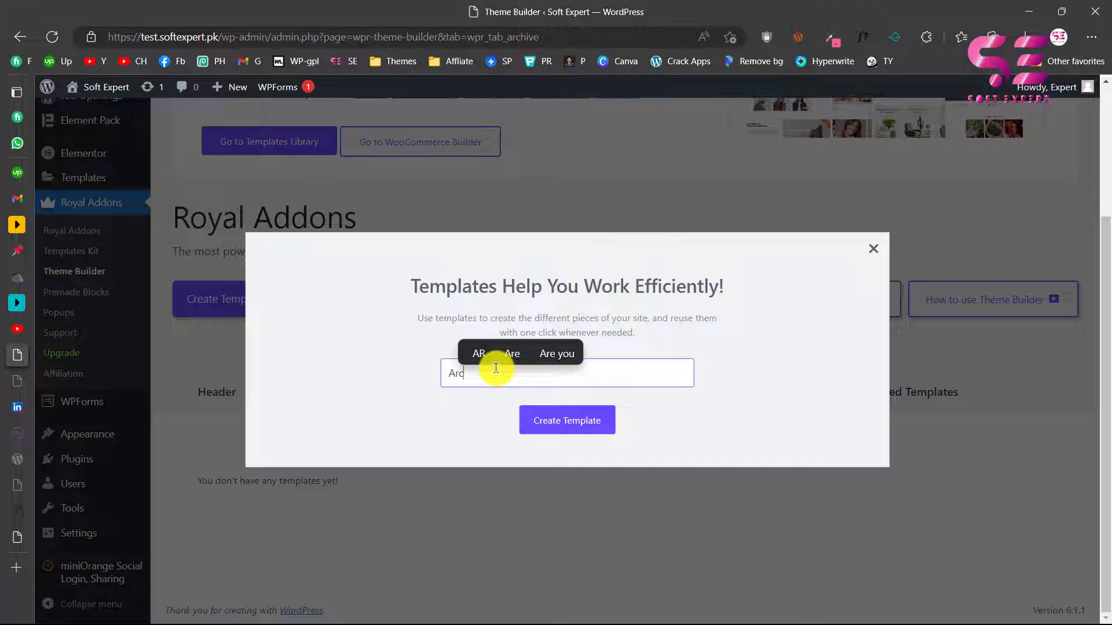
text(hive Posts)
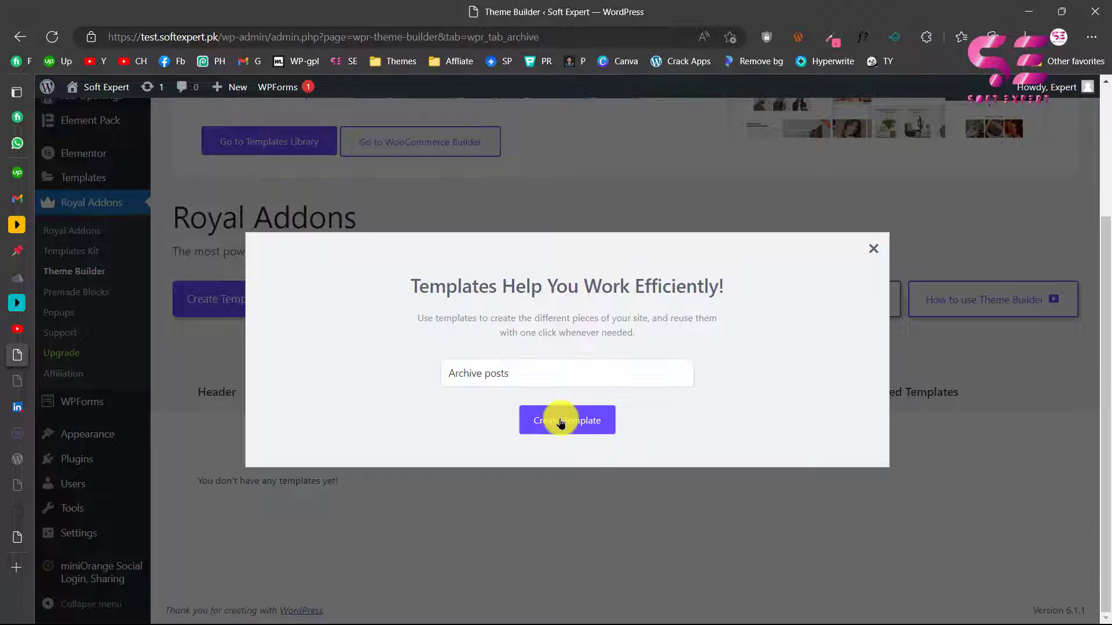
click(560, 419)
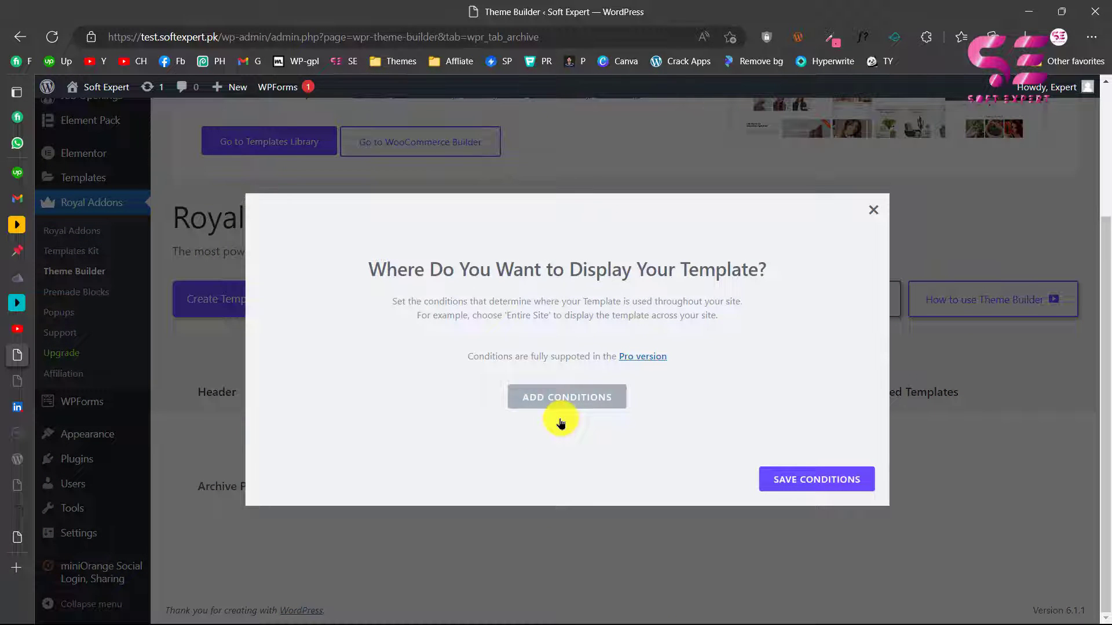
Add a Posts Archive display condition to the archive template and save it
click(566, 399)
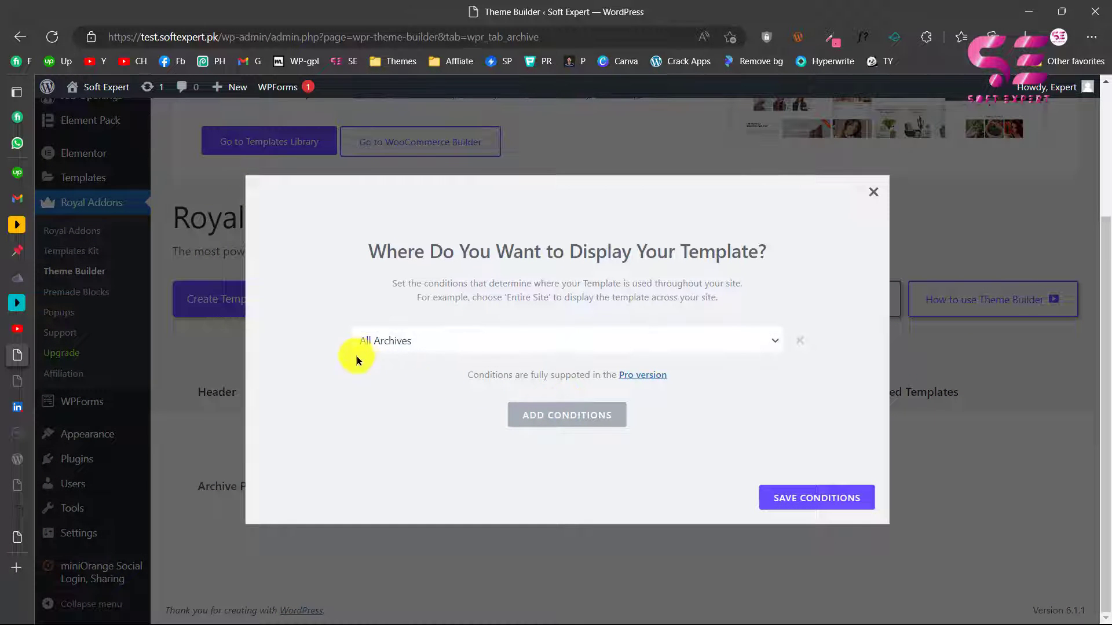
click(470, 347)
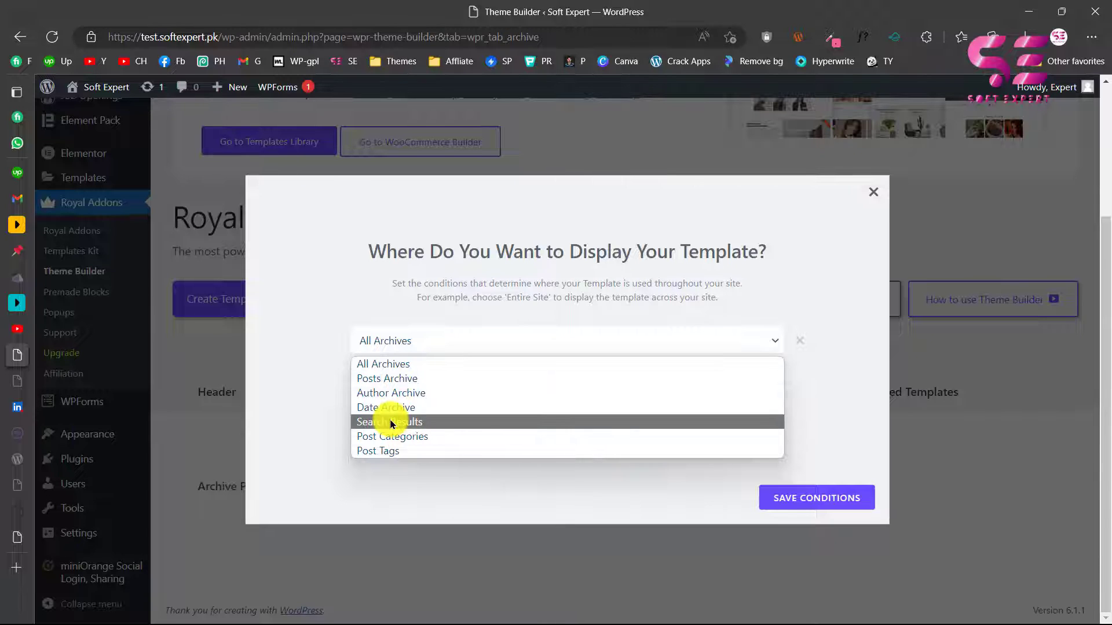
click(381, 380)
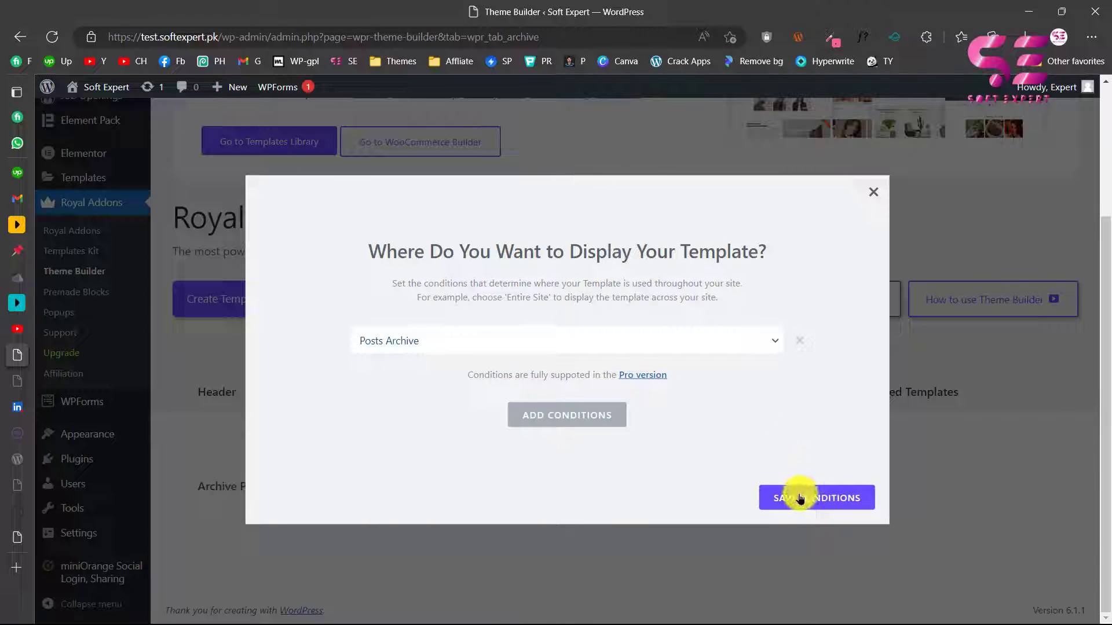
click(751, 498)
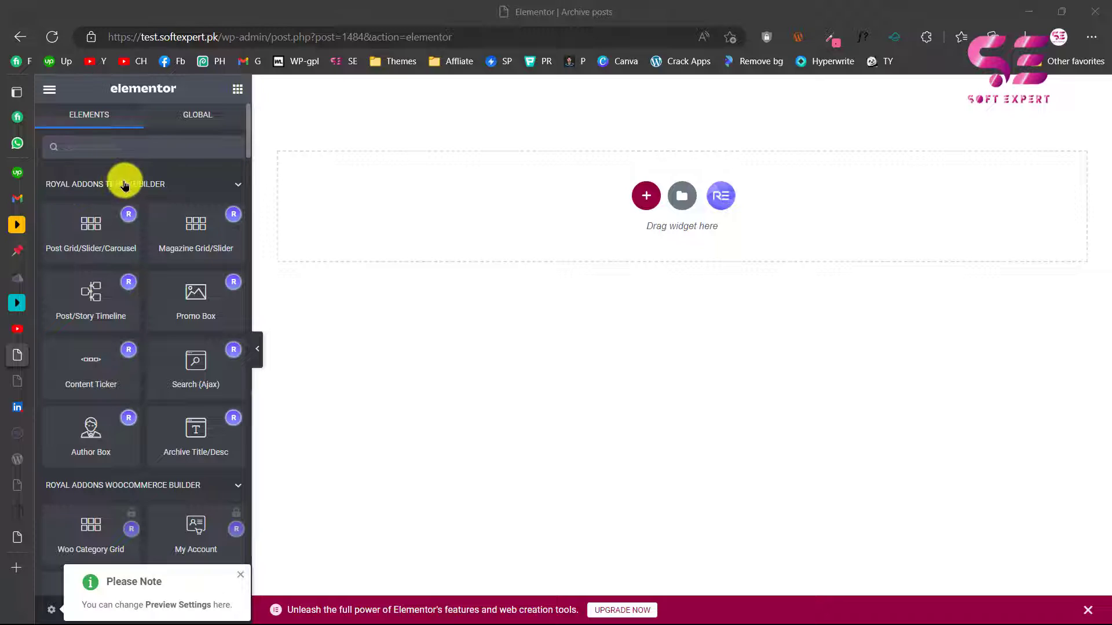
Insert the free Post Grid v4 block from the Royal Addons library into the archive template
scroll(140, 246, down, 5)
scroll(131, 266, up, 4)
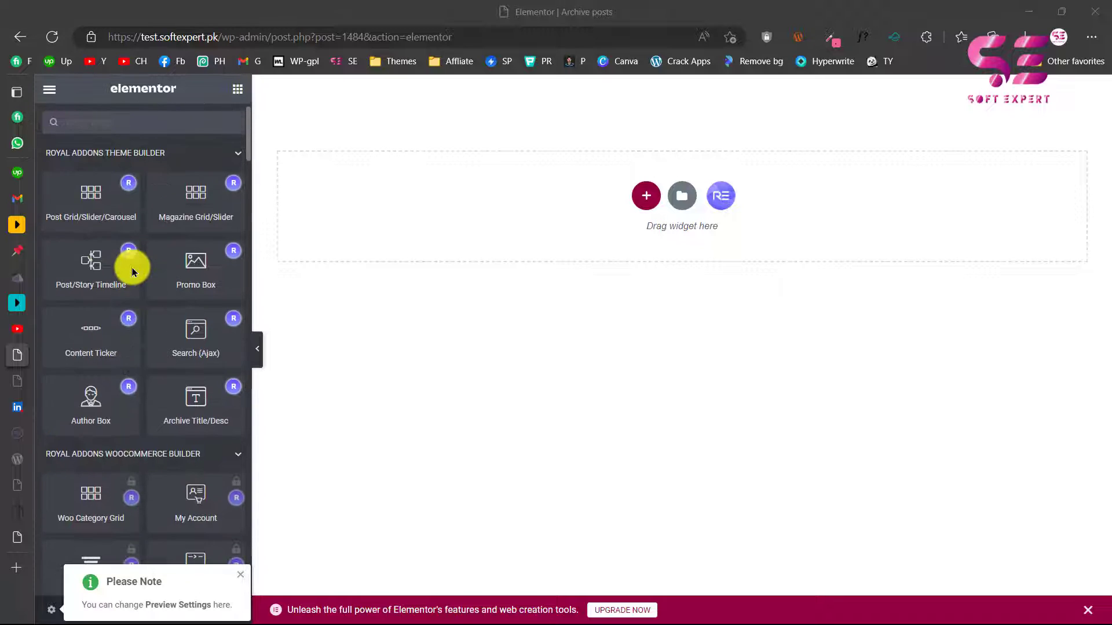
scroll(133, 324, up, 1)
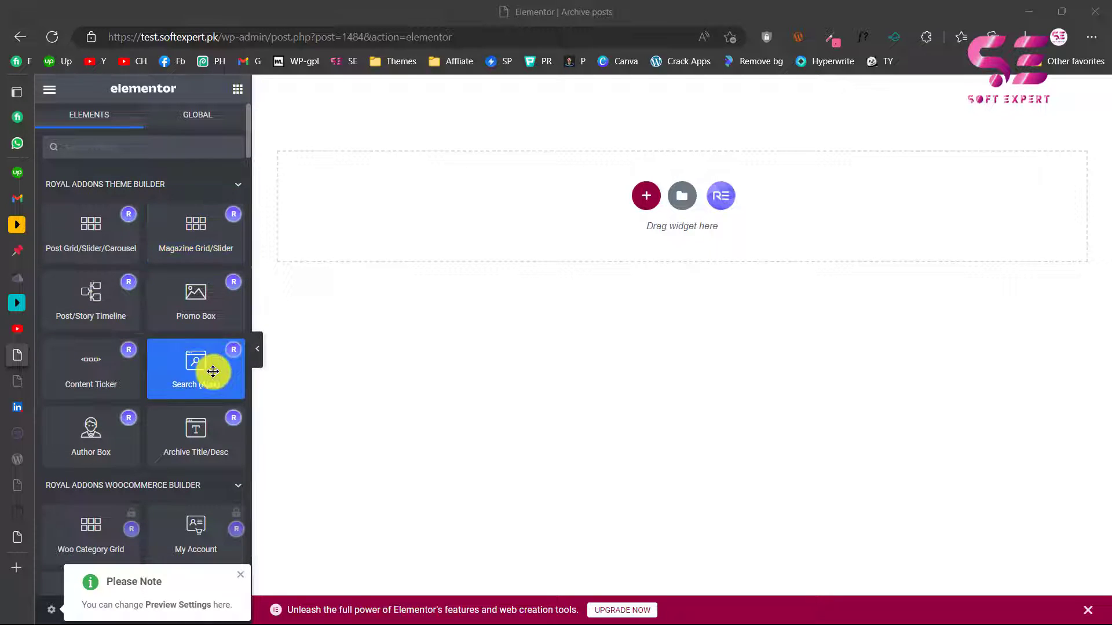
drag(116, 252, 378, 197)
click(210, 201)
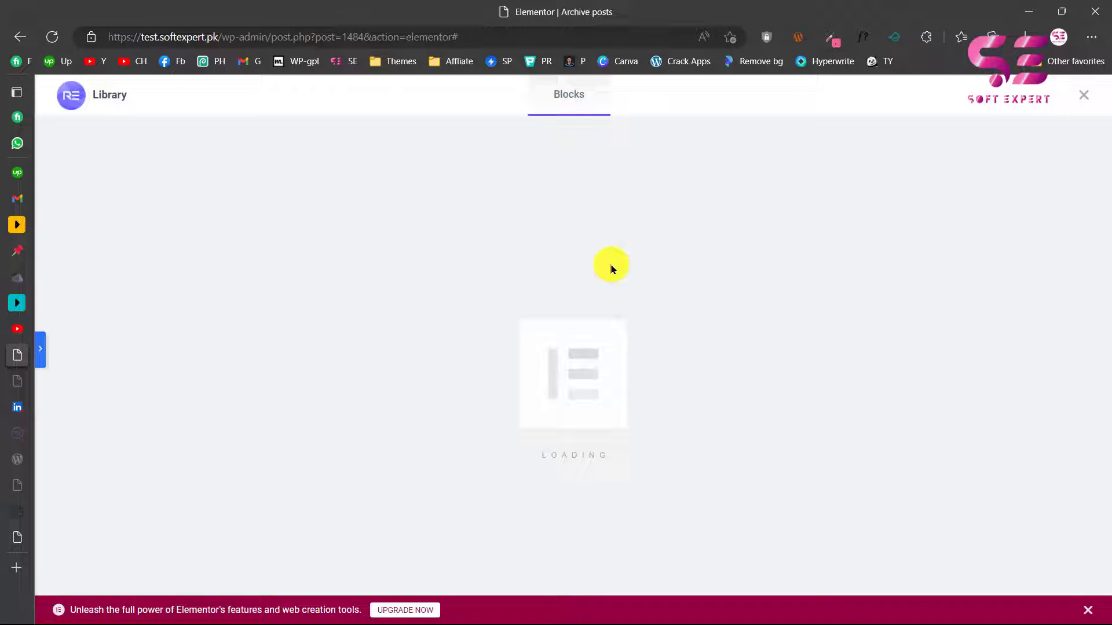
mouse_move(833, 266)
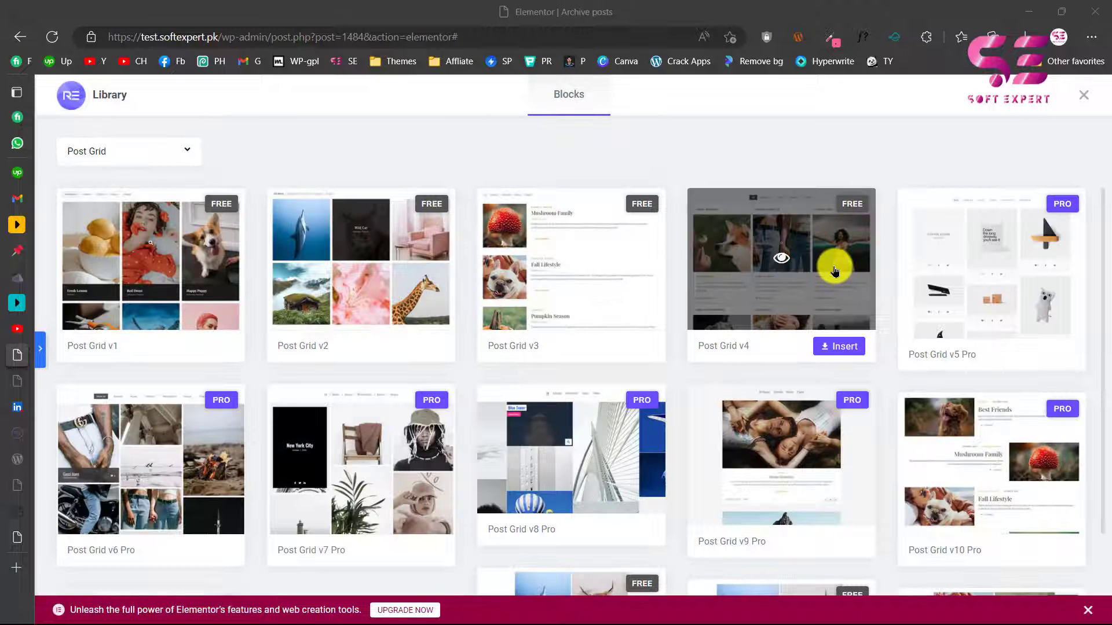
click(836, 347)
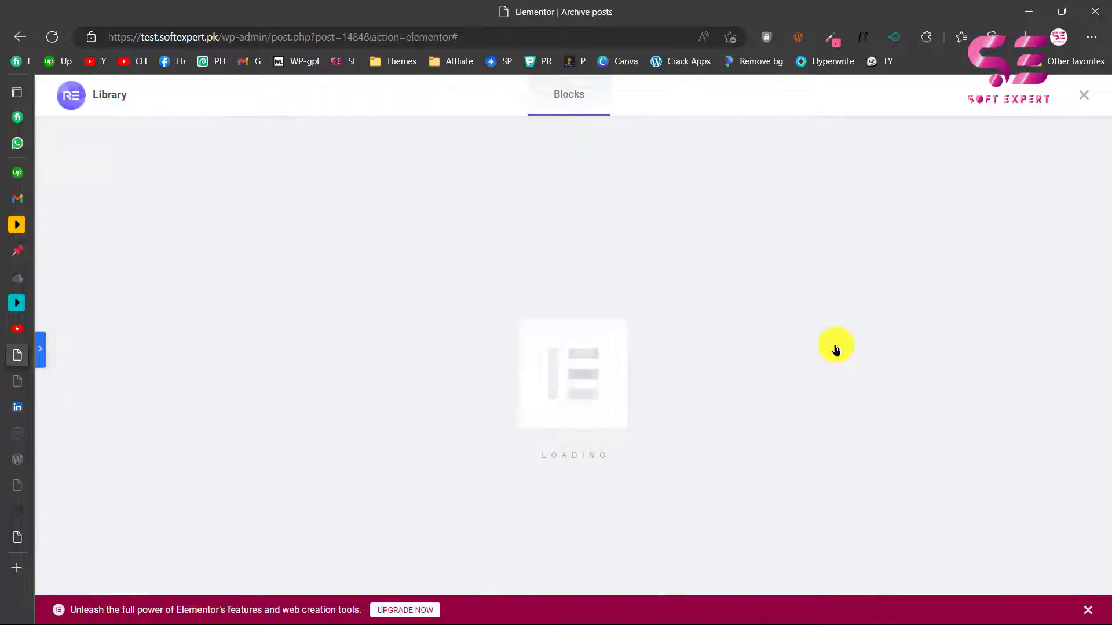
Review the inserted post grid from its category filters down to Load More, and save the archive template
scroll(835, 347, down, 5)
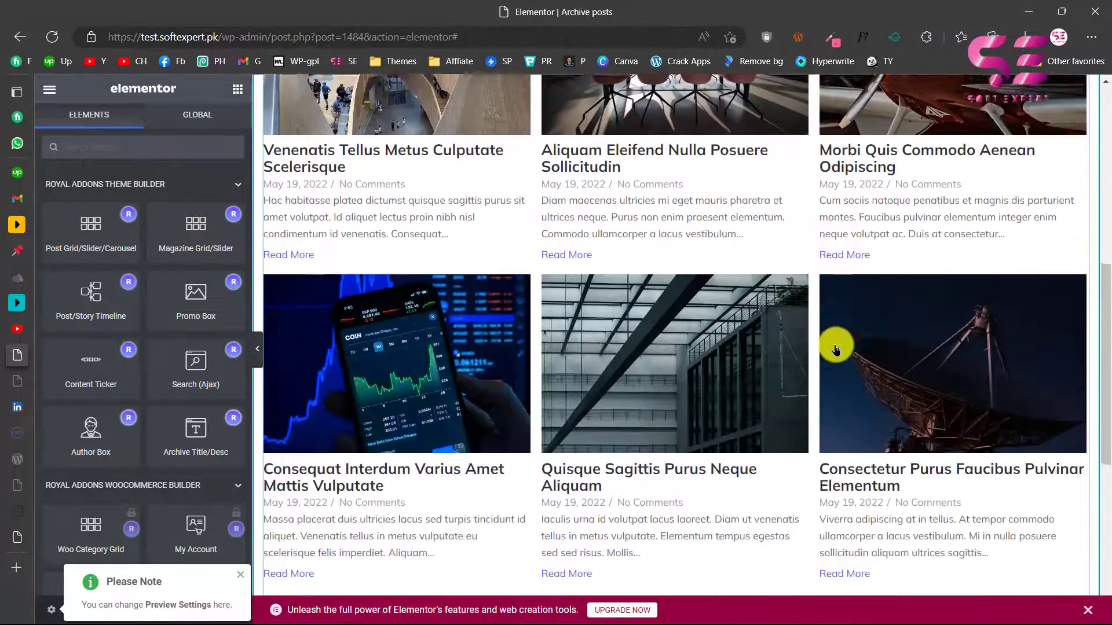
scroll(667, 420, up, 5)
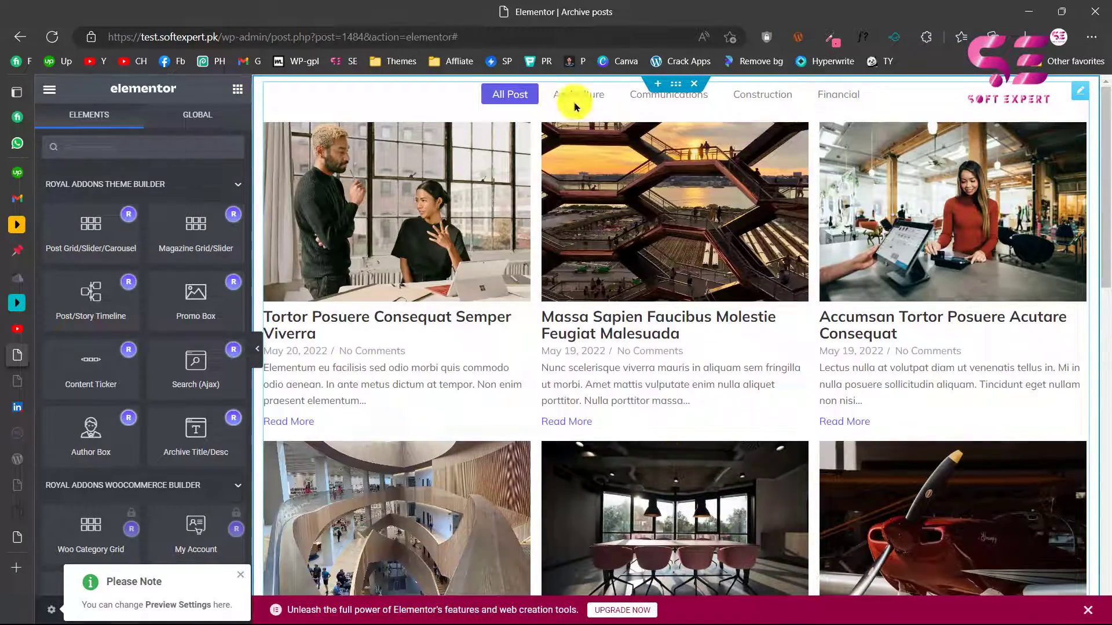
scroll(699, 286, down, 8)
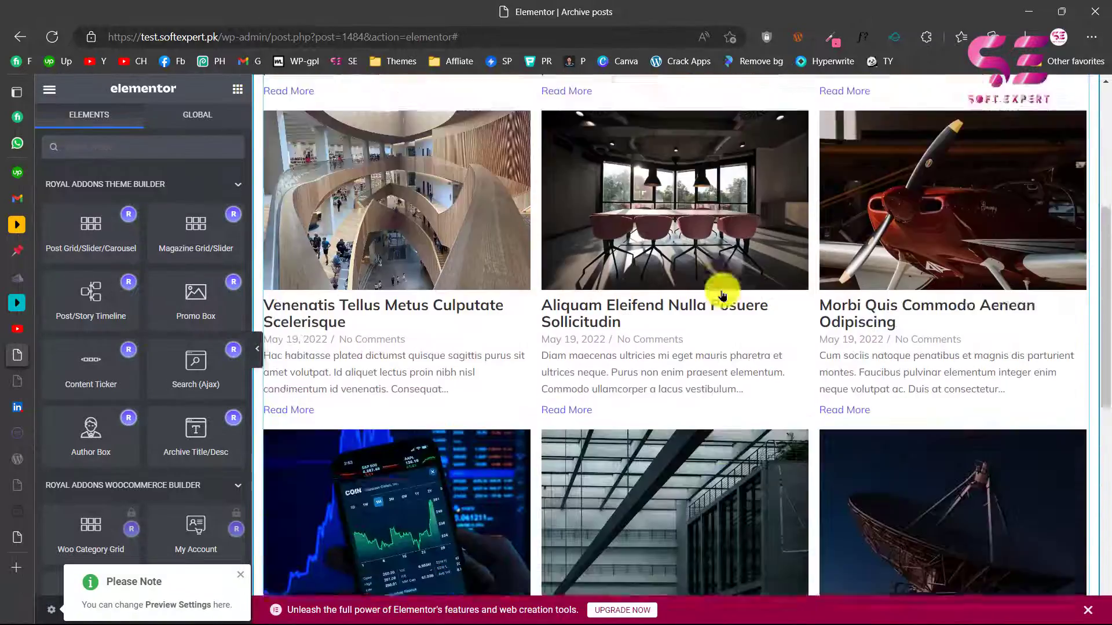
scroll(641, 521, down, 7)
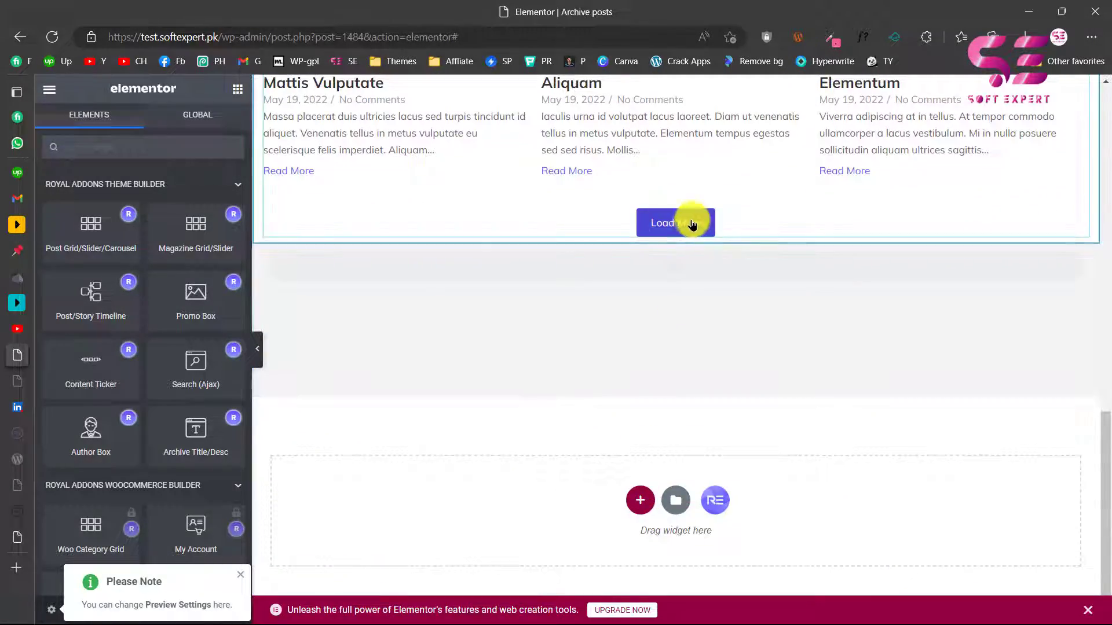
scroll(683, 232, up, 15)
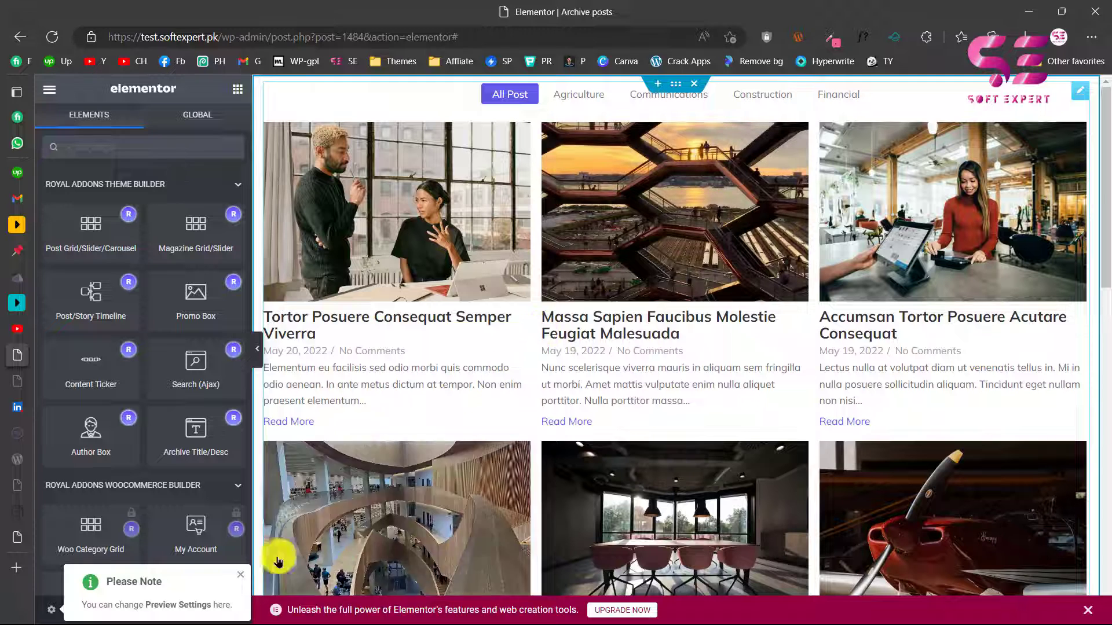
click(240, 575)
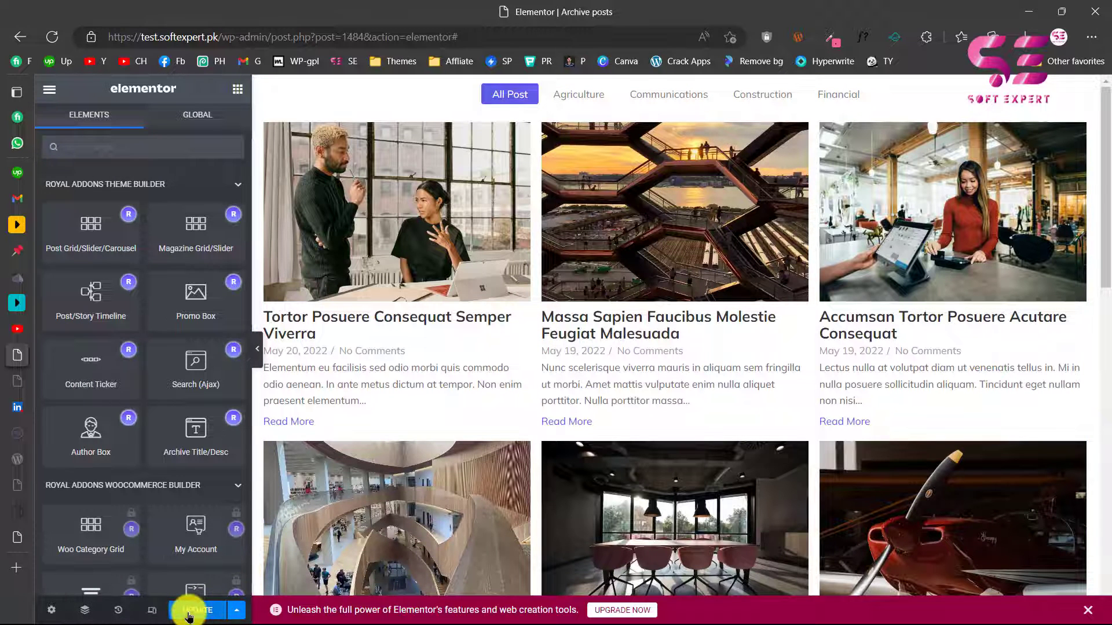
click(191, 611)
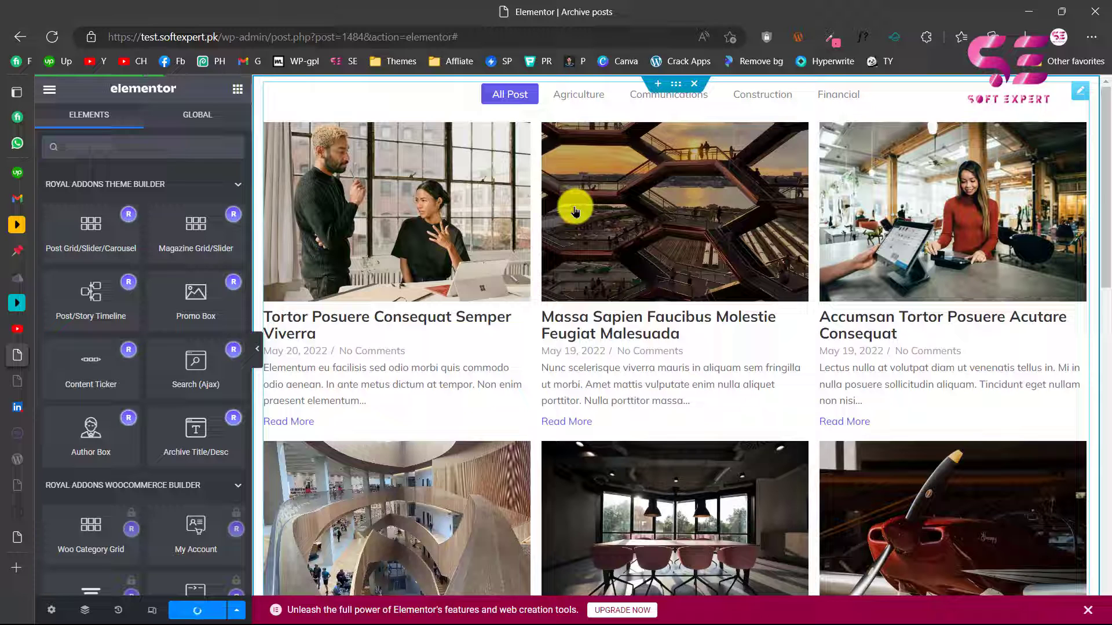
Leave the archive editor and create a single template titled "Single" in the Royal Addons theme builder
click(48, 92)
click(86, 309)
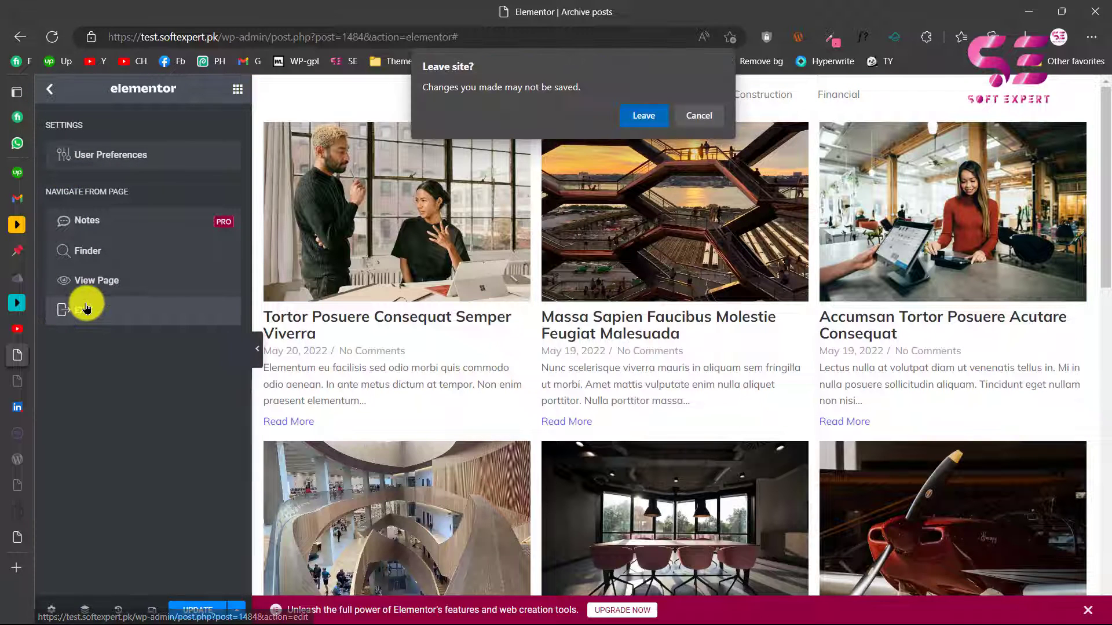
key(Return)
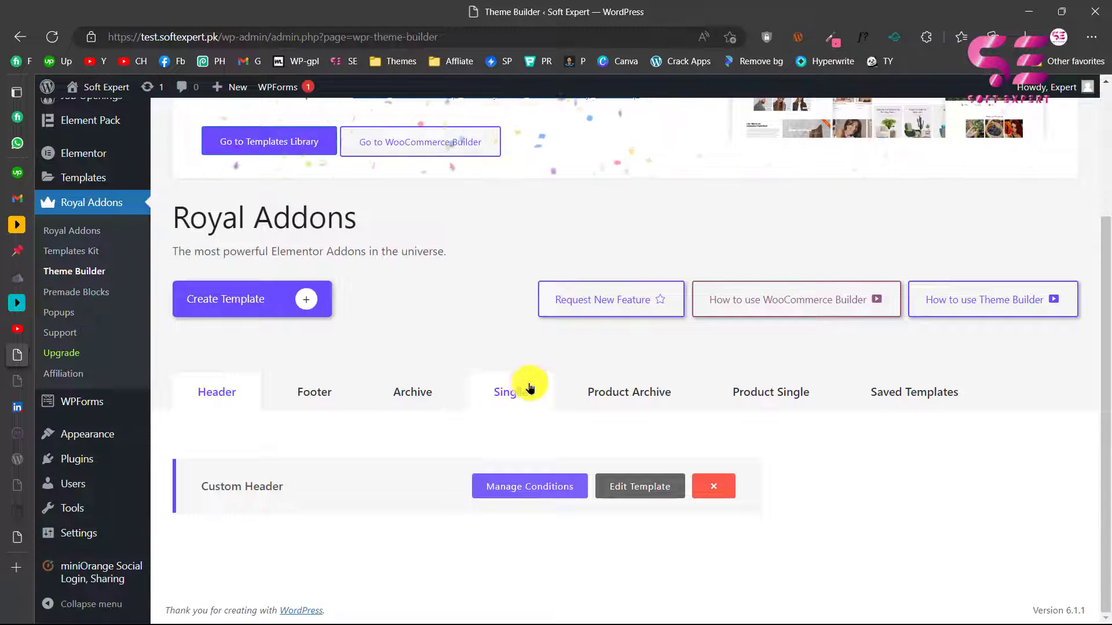
click(512, 399)
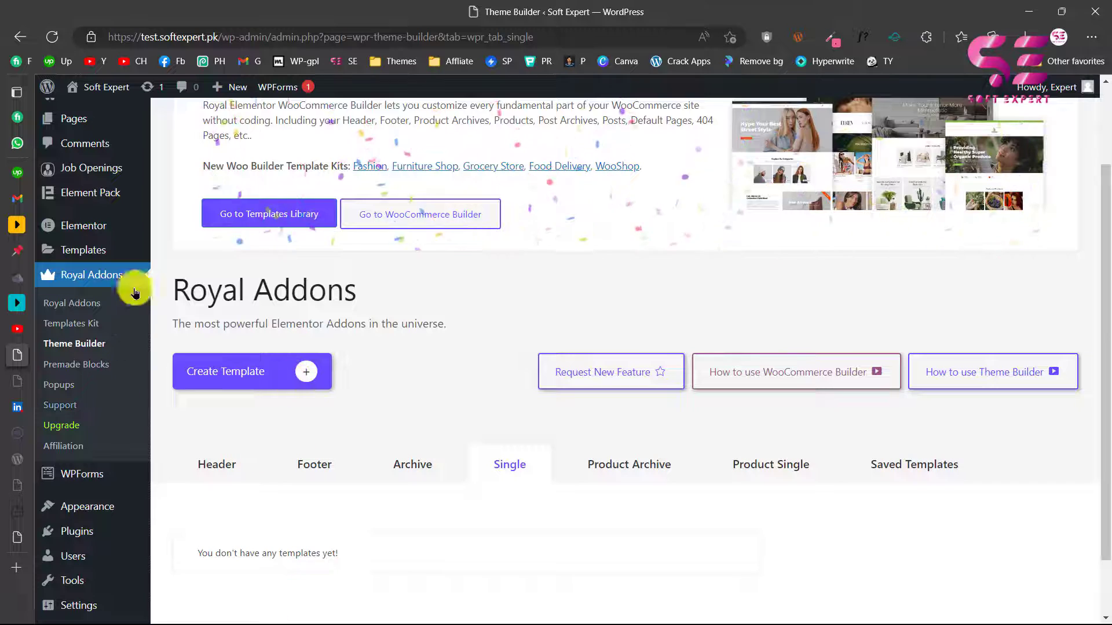
click(266, 381)
text(Single)
click(558, 421)
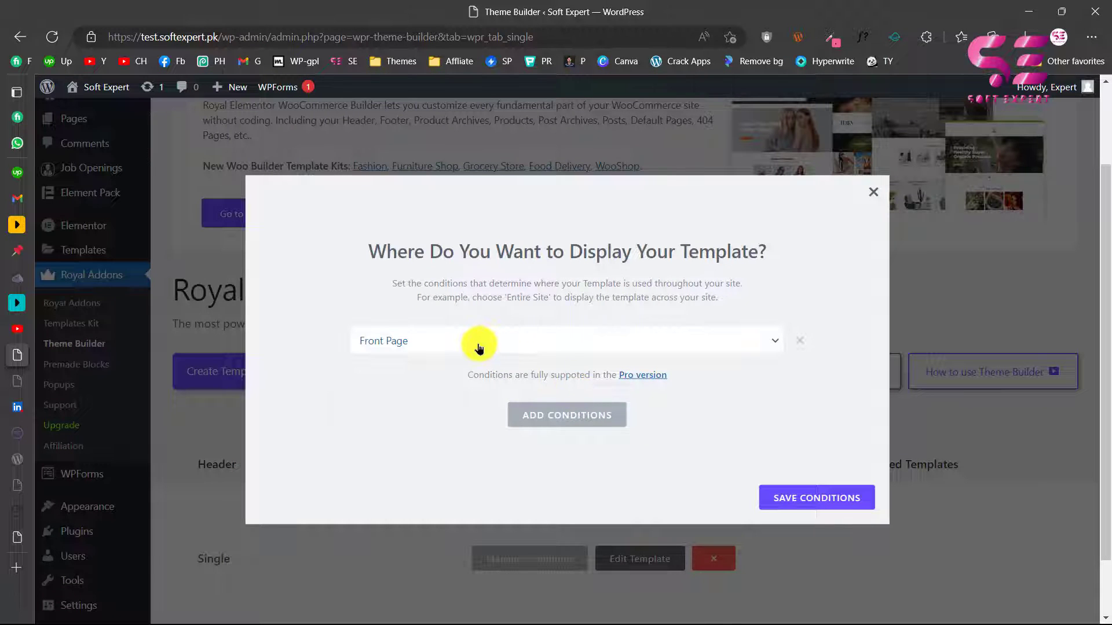
Set the single template's display condition to Posts with the value "all" and save it
click(476, 346)
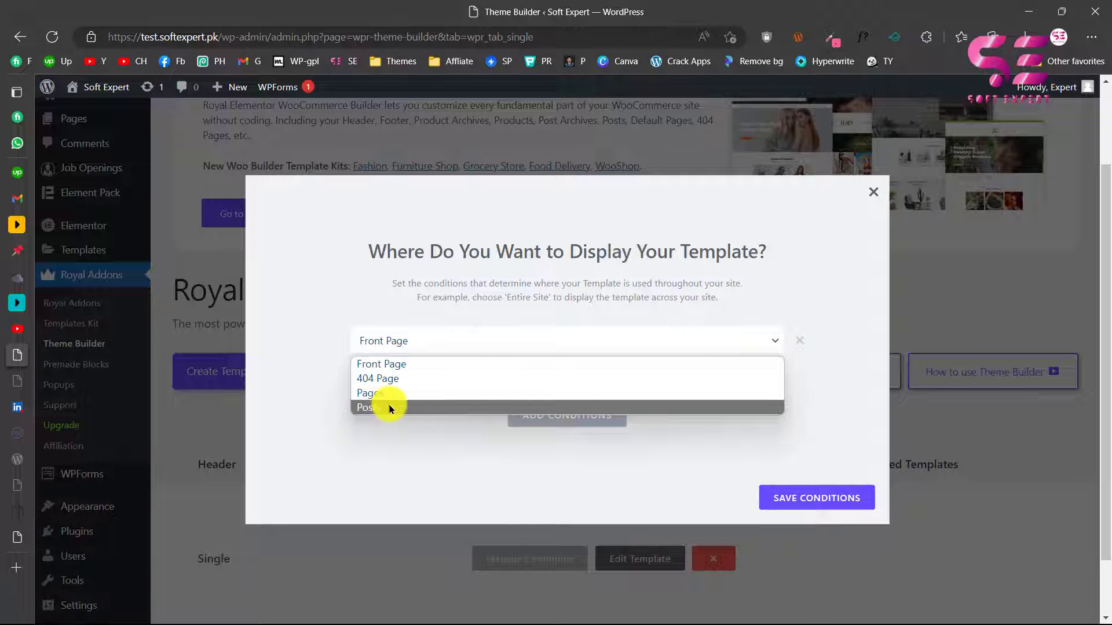
click(368, 408)
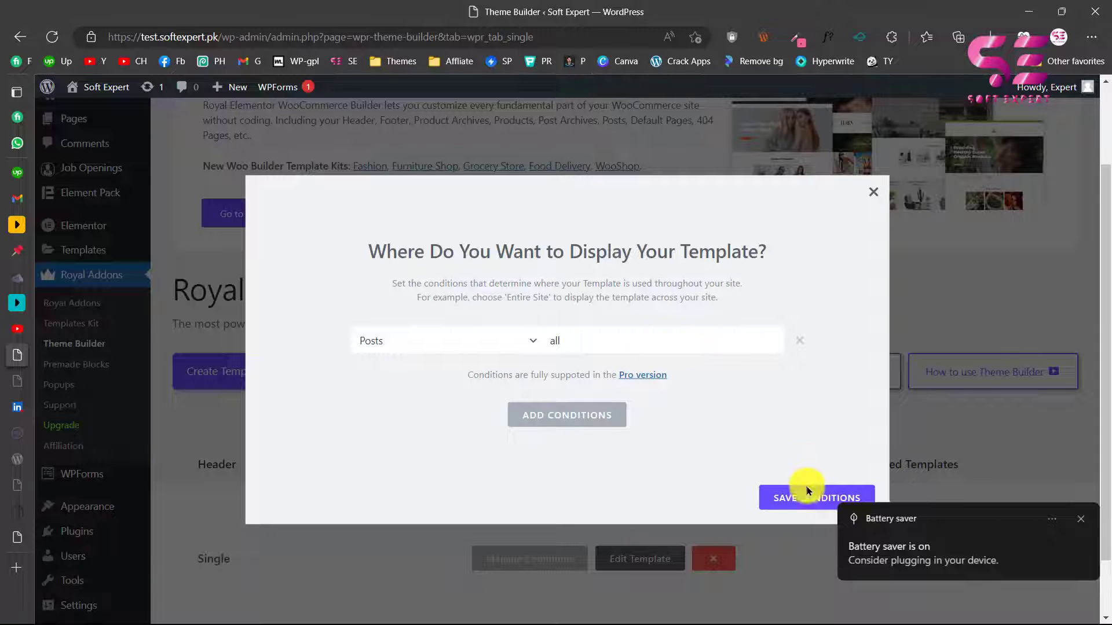
click(787, 499)
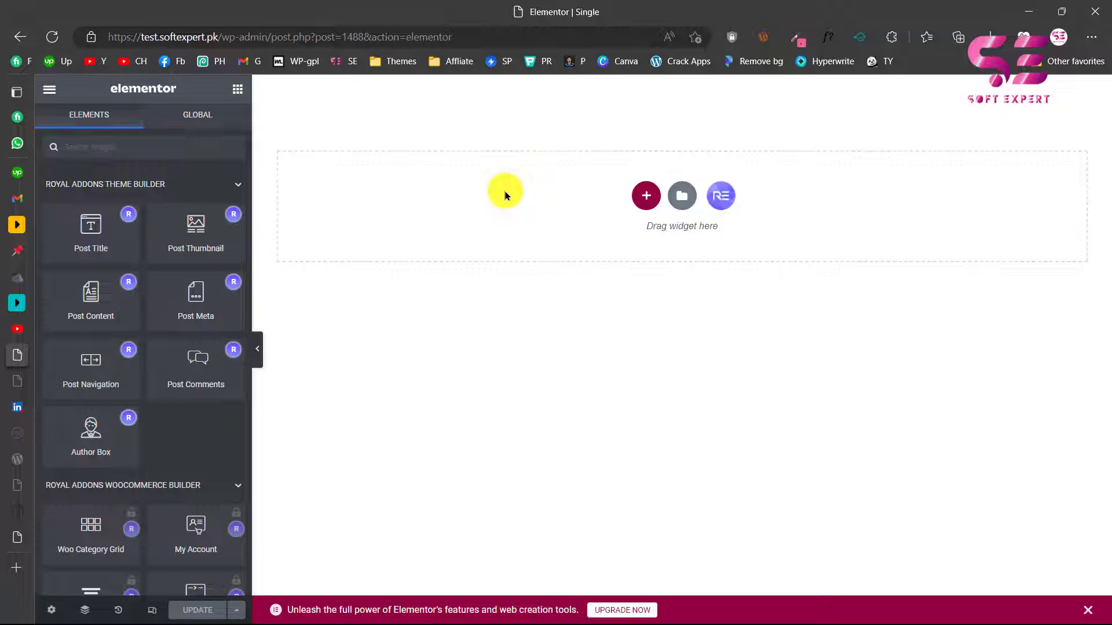
Add a Post Thumbnail widget to the single template and place a Post Title widget below it
drag(183, 240, 390, 186)
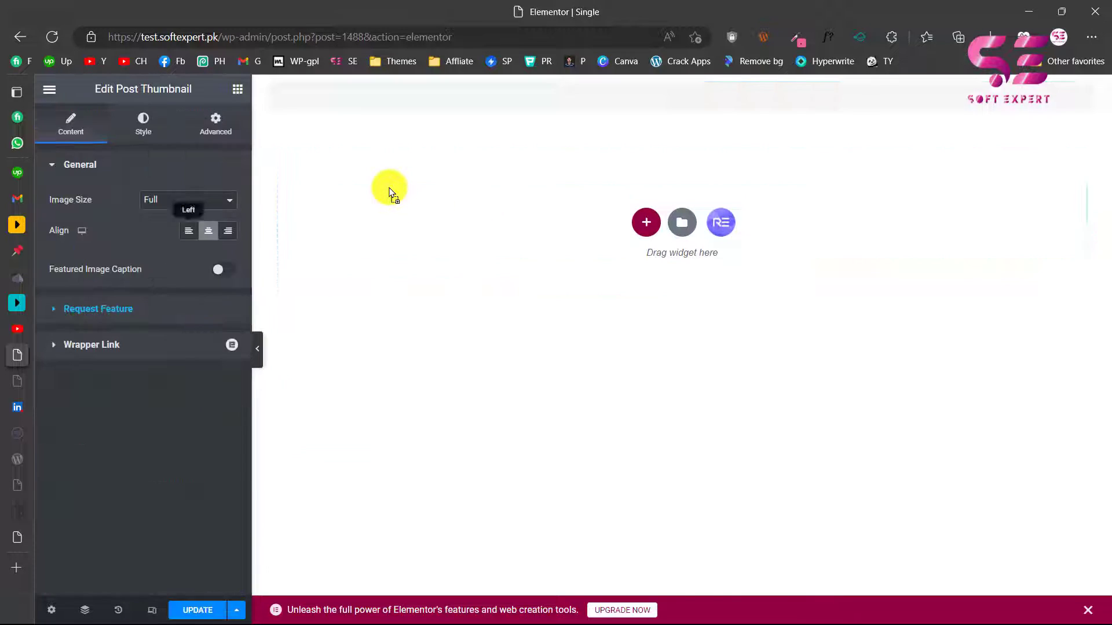
click(236, 90)
drag(87, 234, 492, 480)
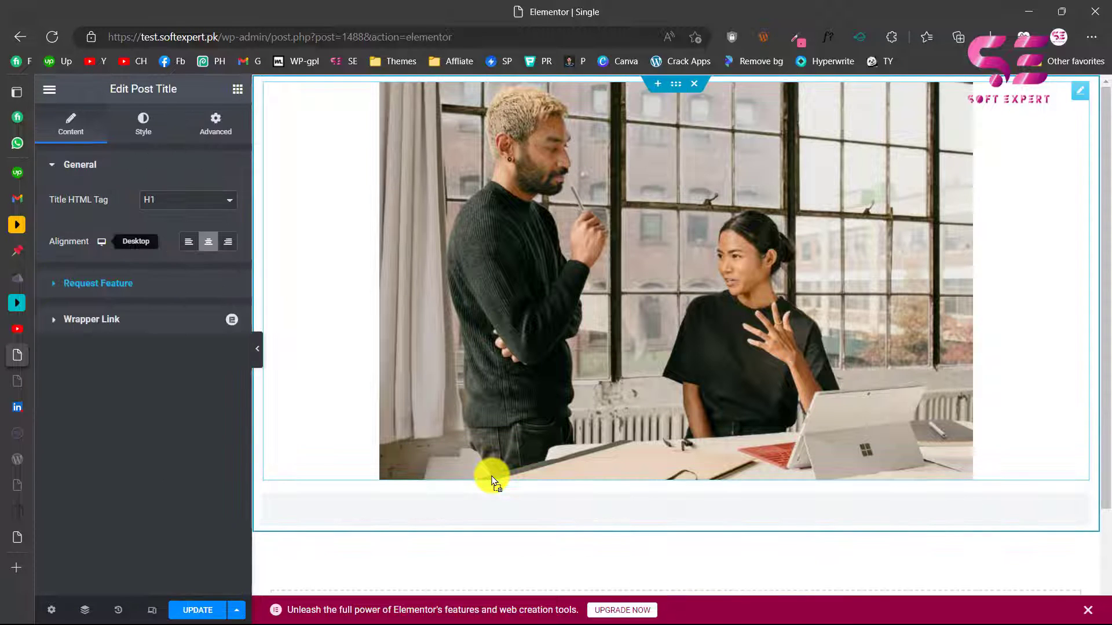
Add a Post Content widget below the post title and a Post Meta widget between the thumbnail and the title
click(237, 90)
drag(106, 308, 536, 422)
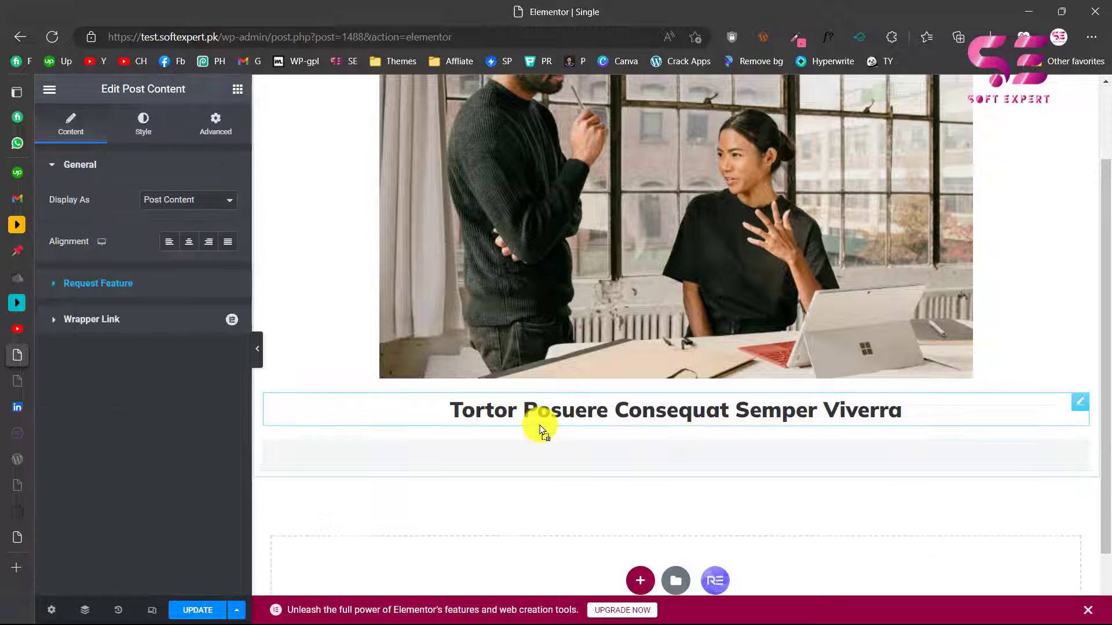
click(237, 90)
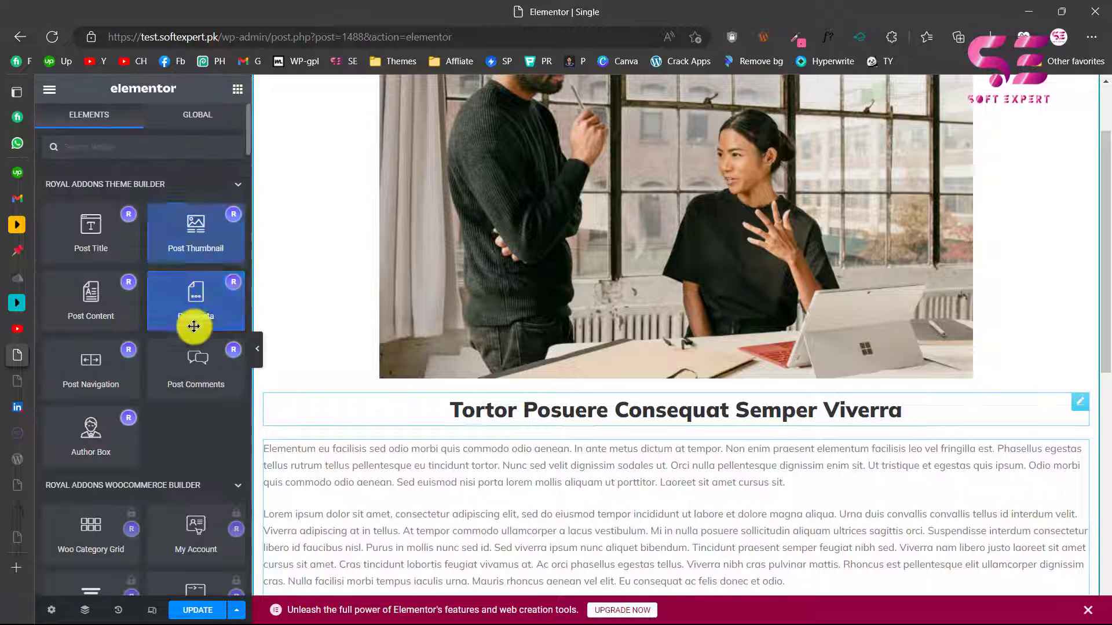
drag(192, 293, 509, 398)
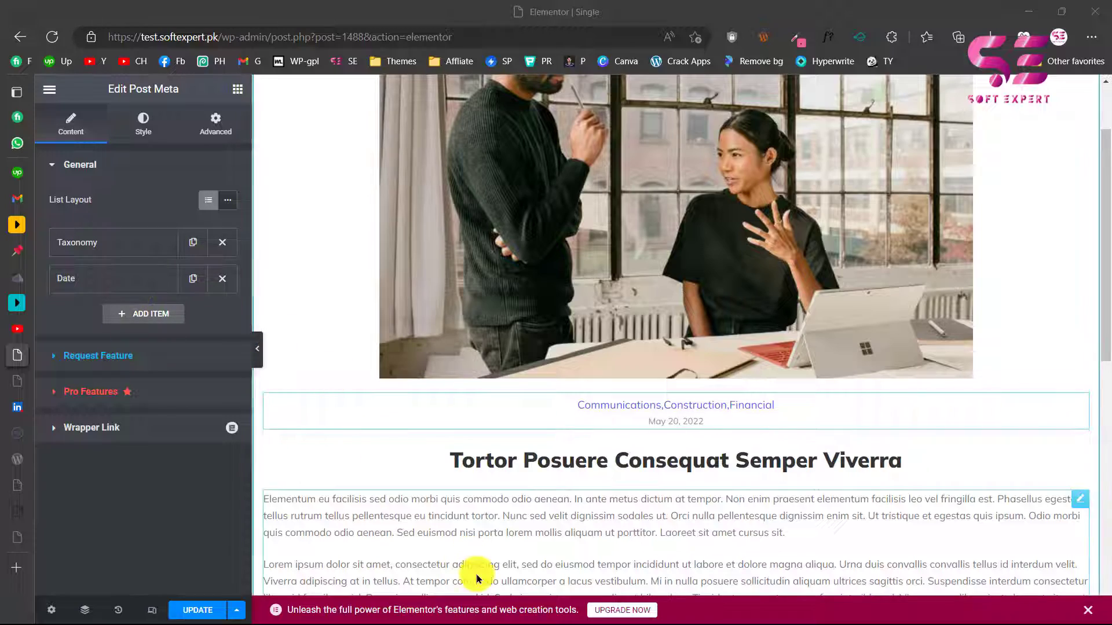
Review the single template's layout from the post thumbnail and meta down to the end of the post content
scroll(593, 415, up, 2)
scroll(592, 416, down, 10)
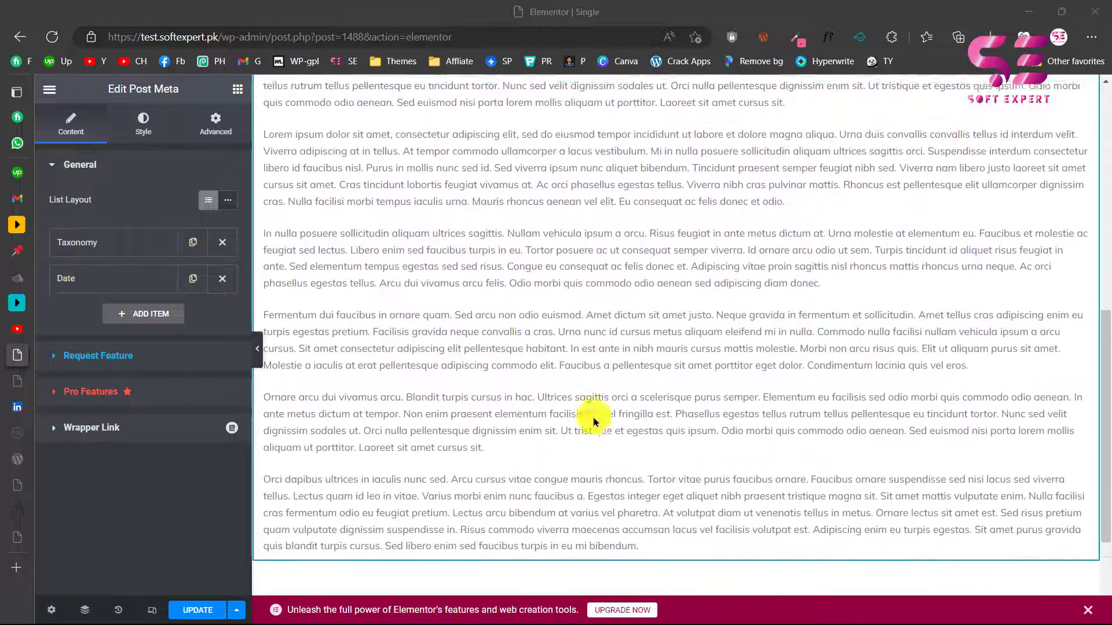
scroll(586, 272, up, 10)
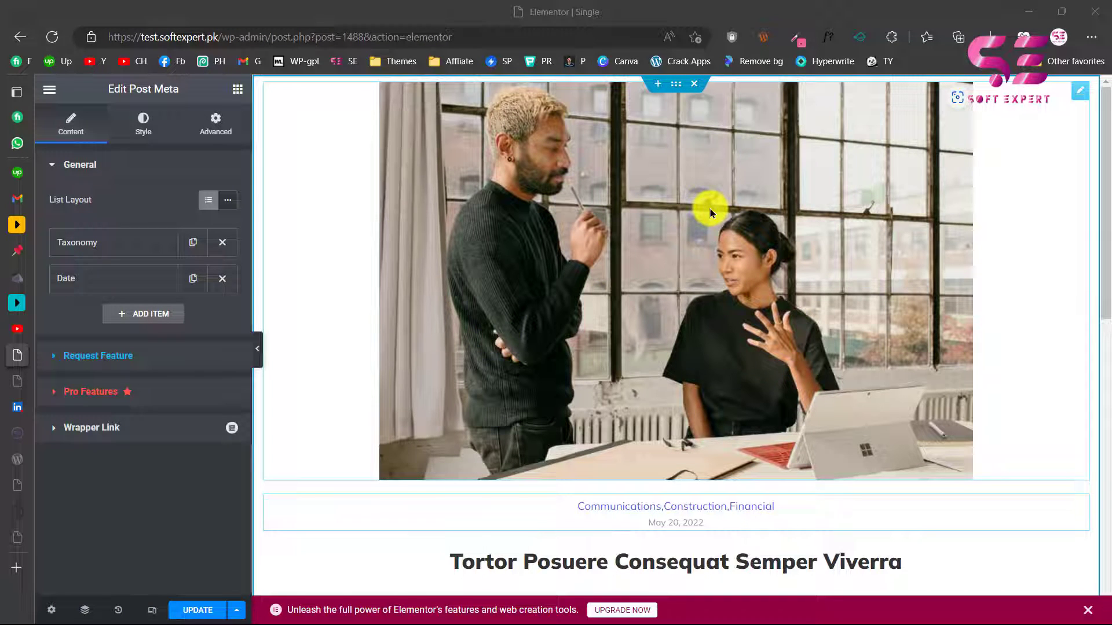
scroll(1045, 456, down, 10)
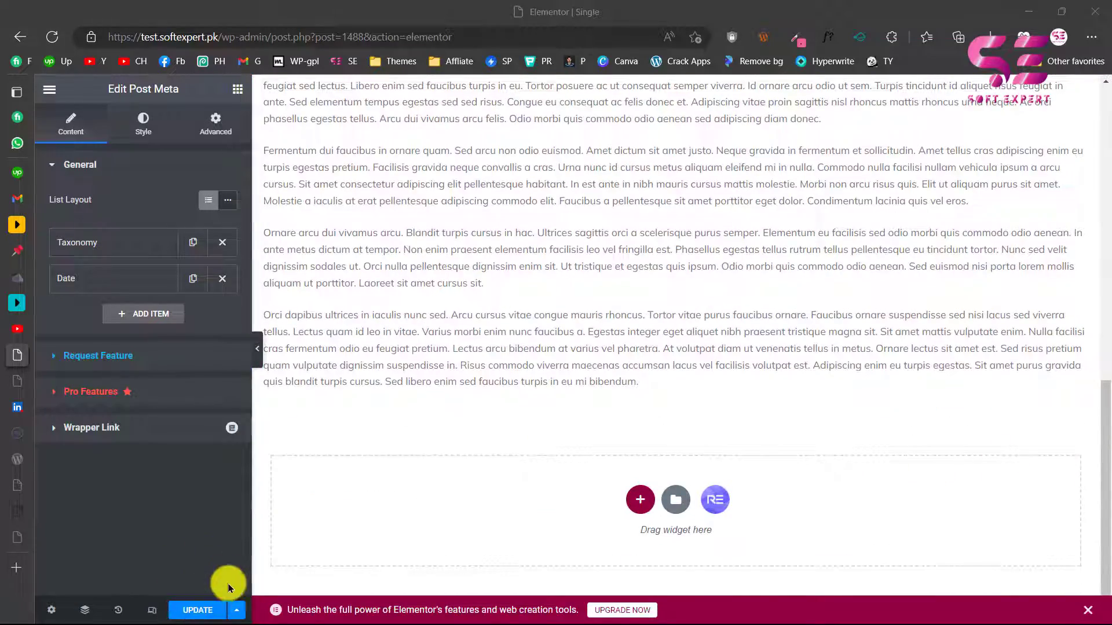
scroll(470, 354, up, 10)
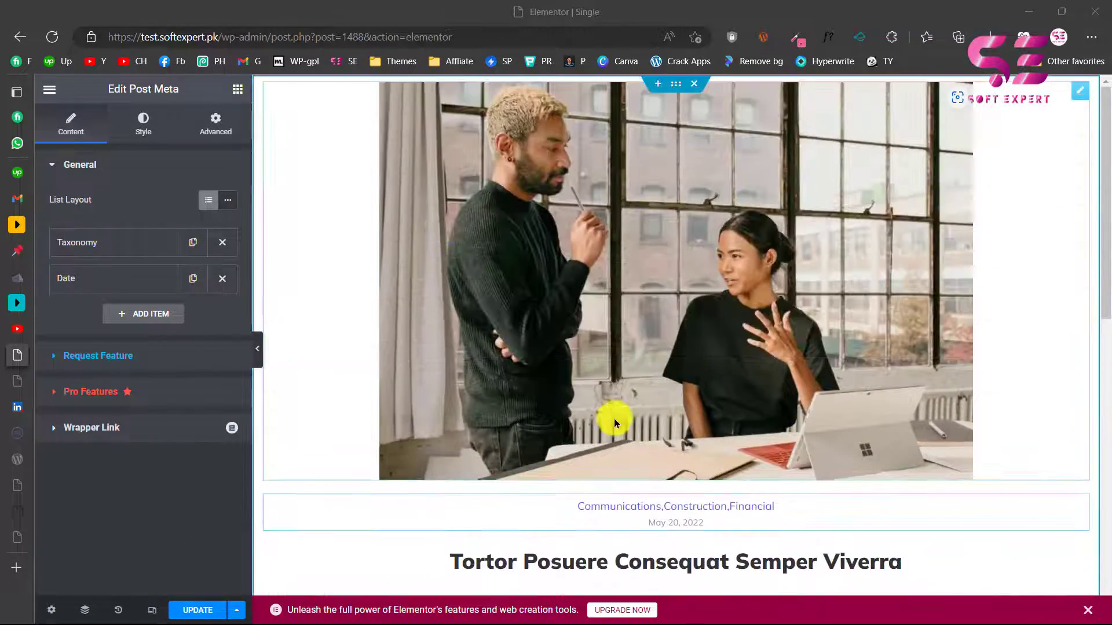
scroll(728, 268, down, 1)
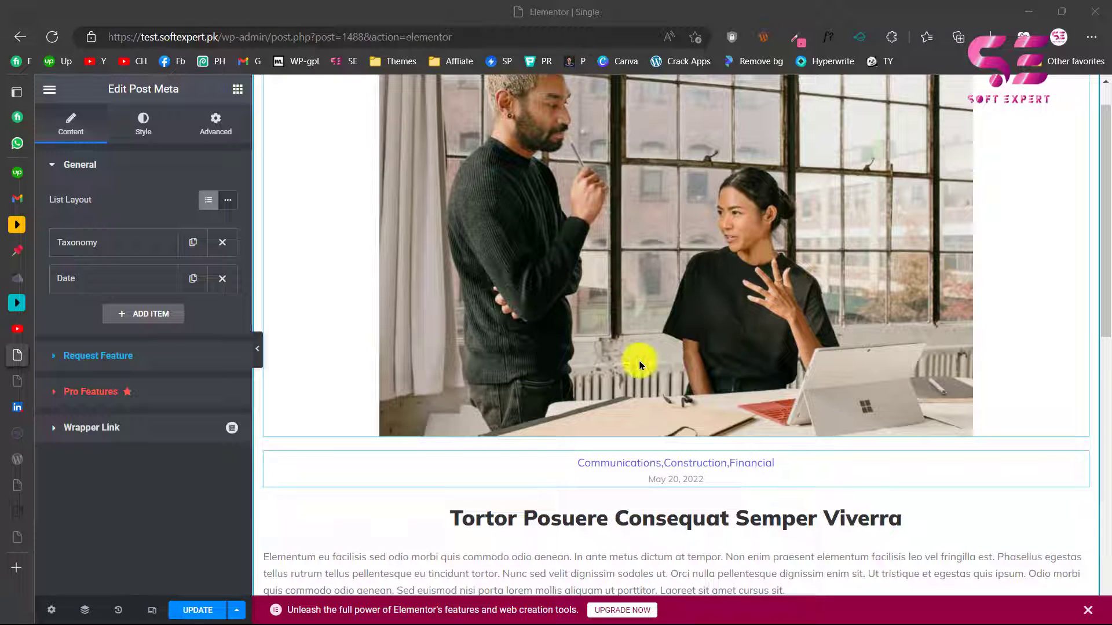
Exit the single template editor to the Royal Addons theme builder, leaving without saving the latest changes
click(49, 88)
click(83, 310)
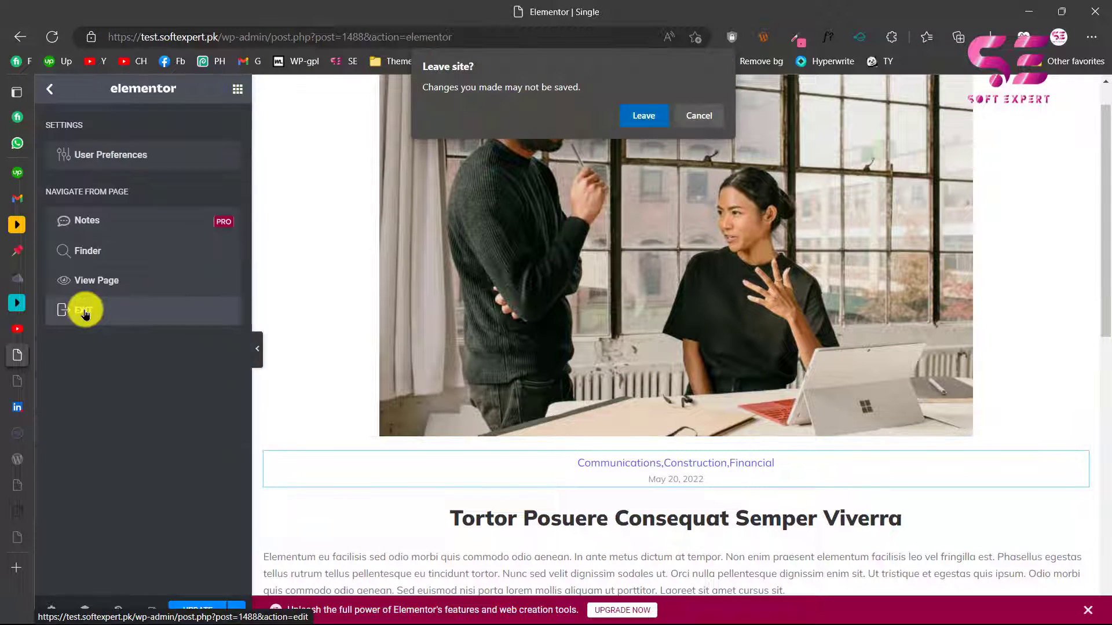
click(629, 123)
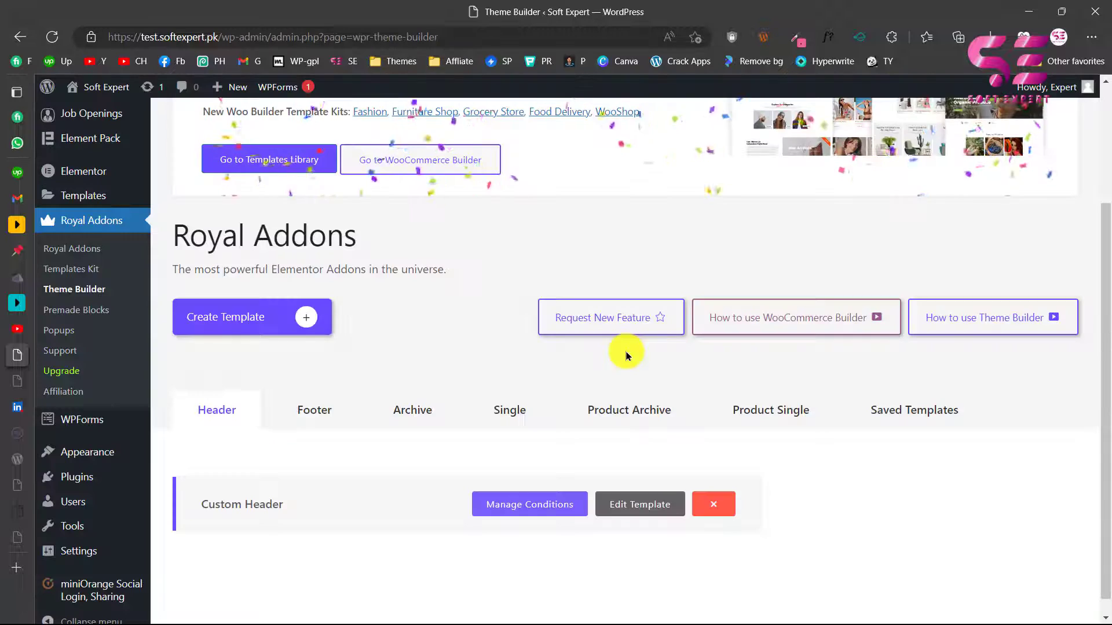
Open the theme builder's Product Archive templates and read the requirement for creating them
click(631, 415)
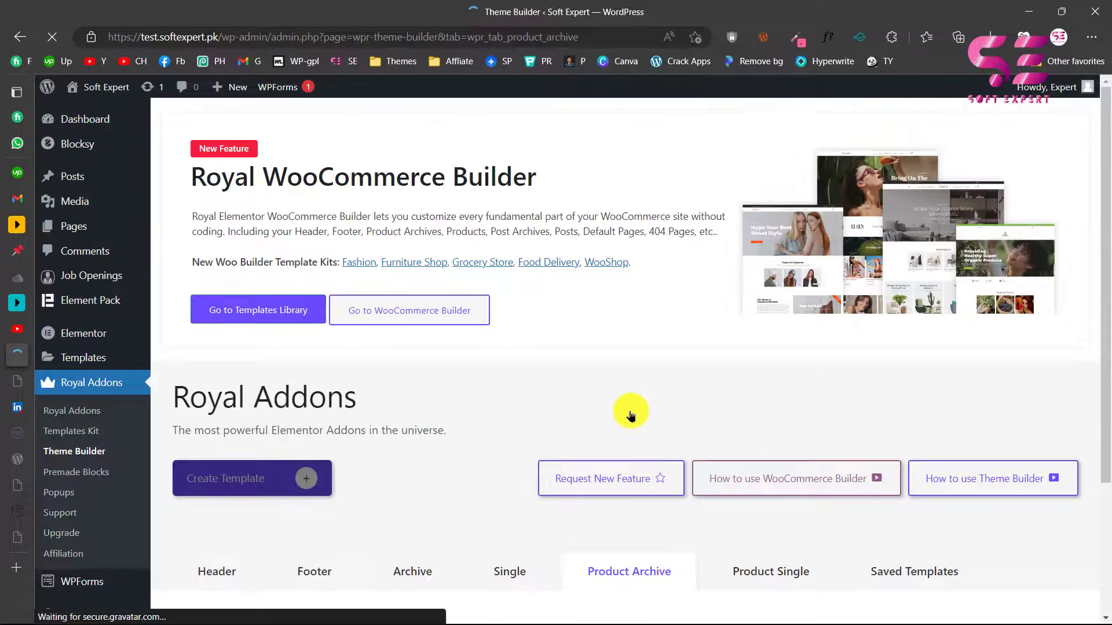
scroll(630, 414, down, 3)
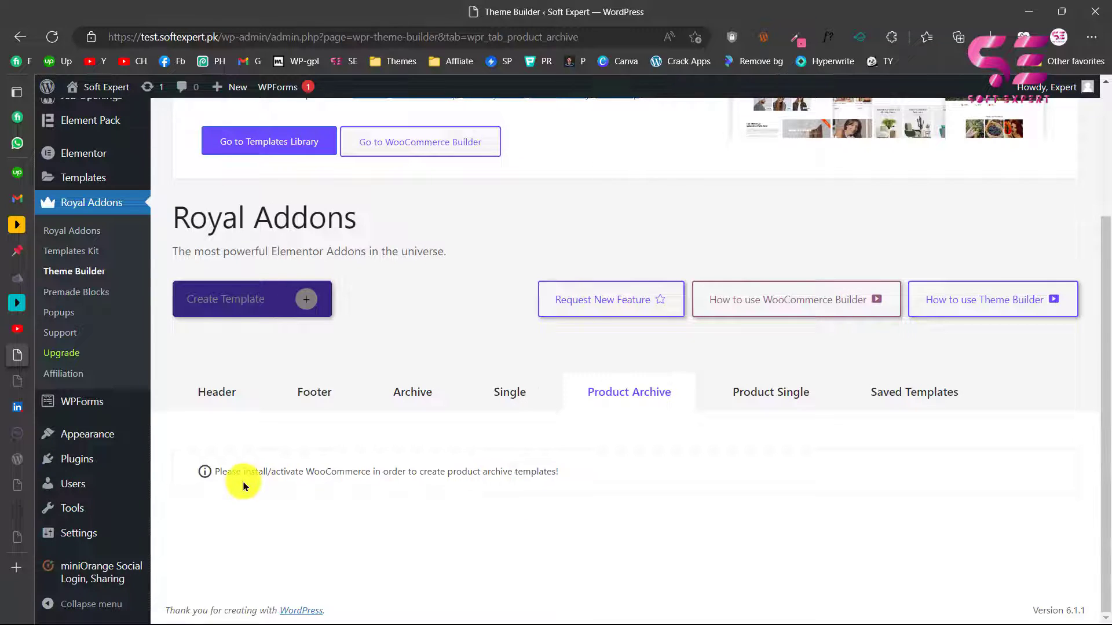
drag(244, 485, 373, 475)
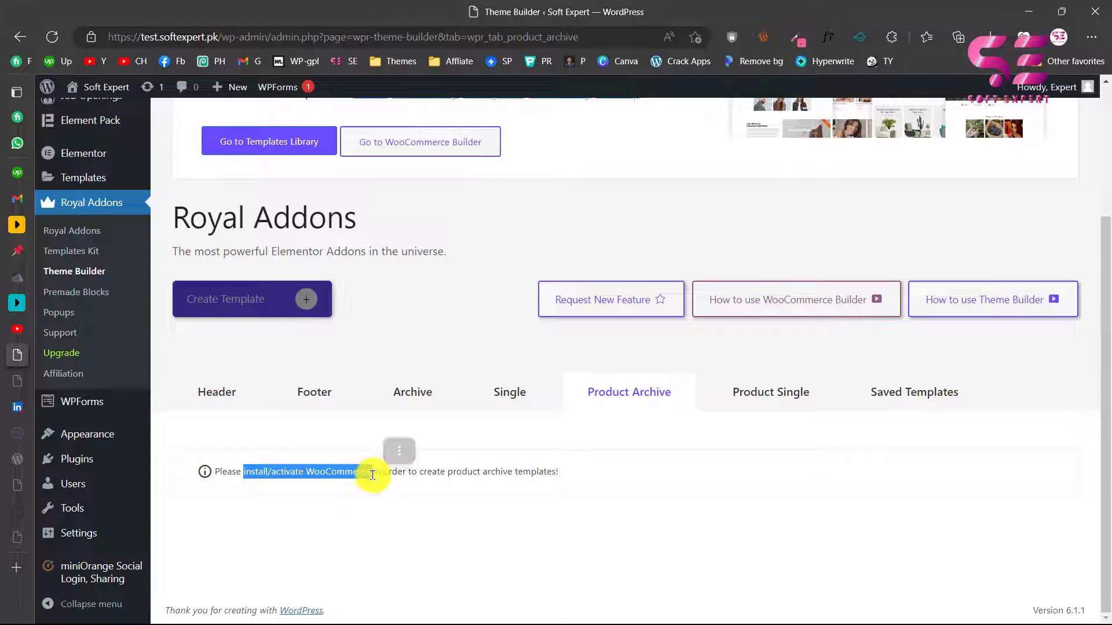
click(256, 448)
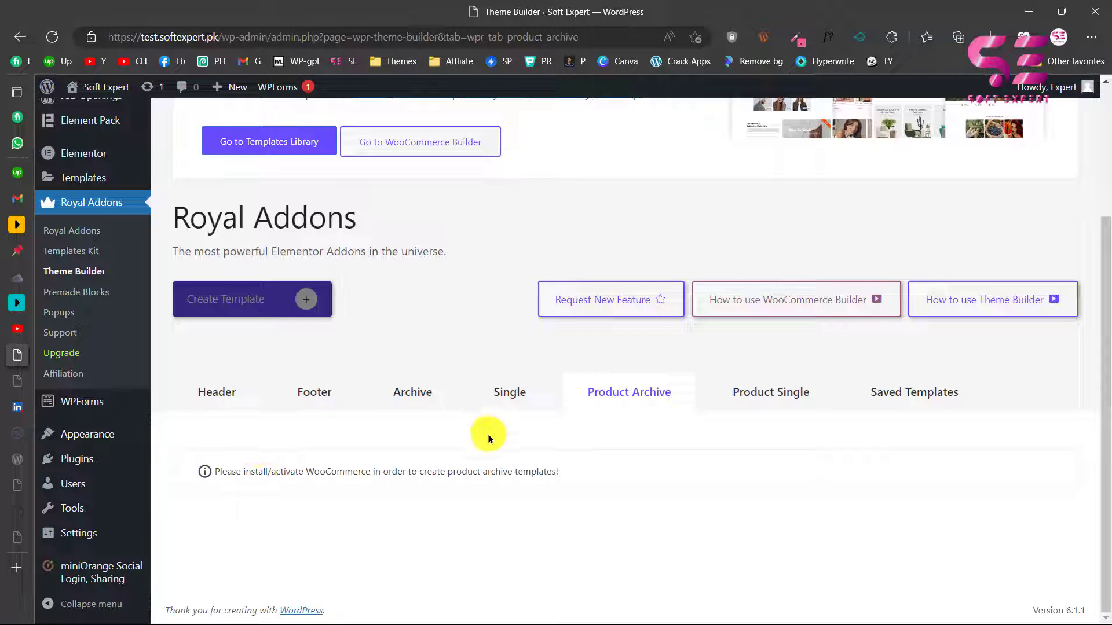
Switch to YouTube, look through the Soft Expert channel's videos for the custom product grid tutorial, and return to the theme builder
click(17, 328)
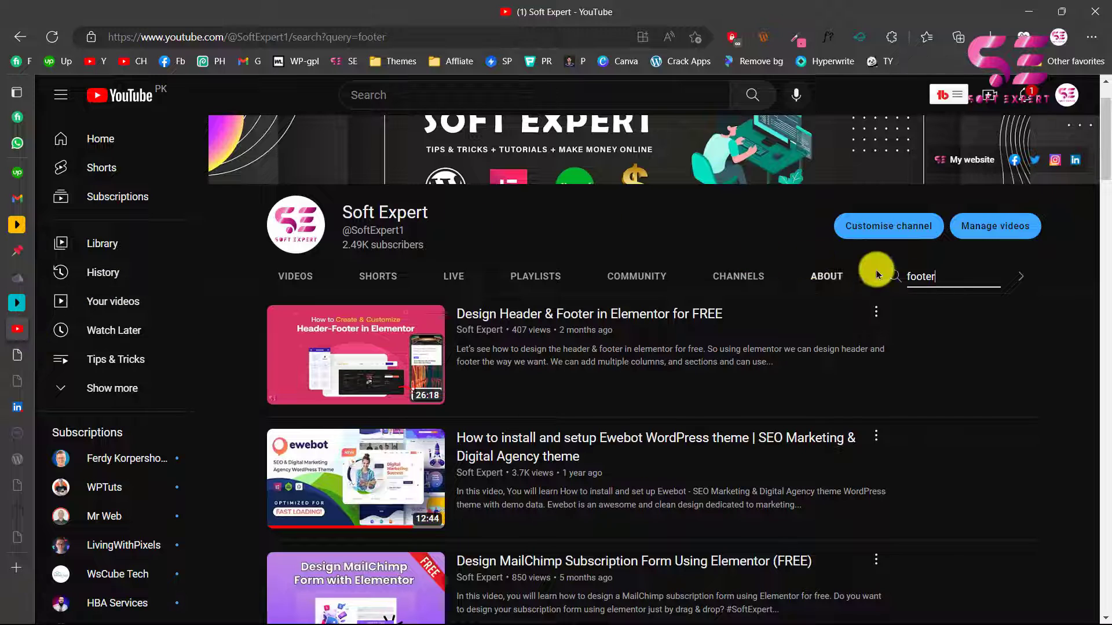
double_click(920, 277)
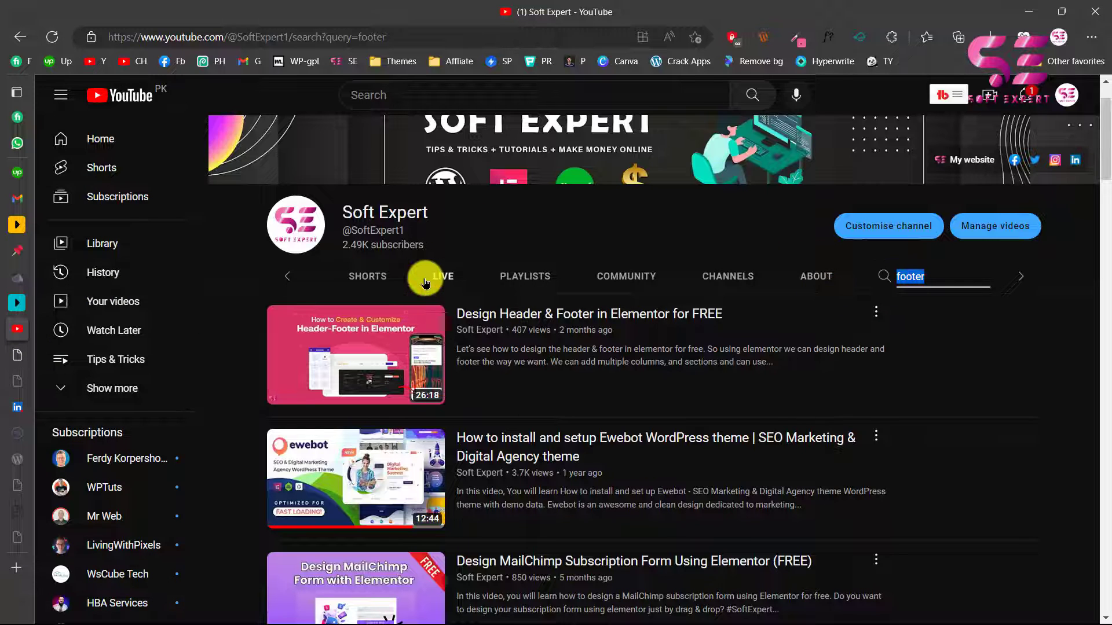
click(21, 36)
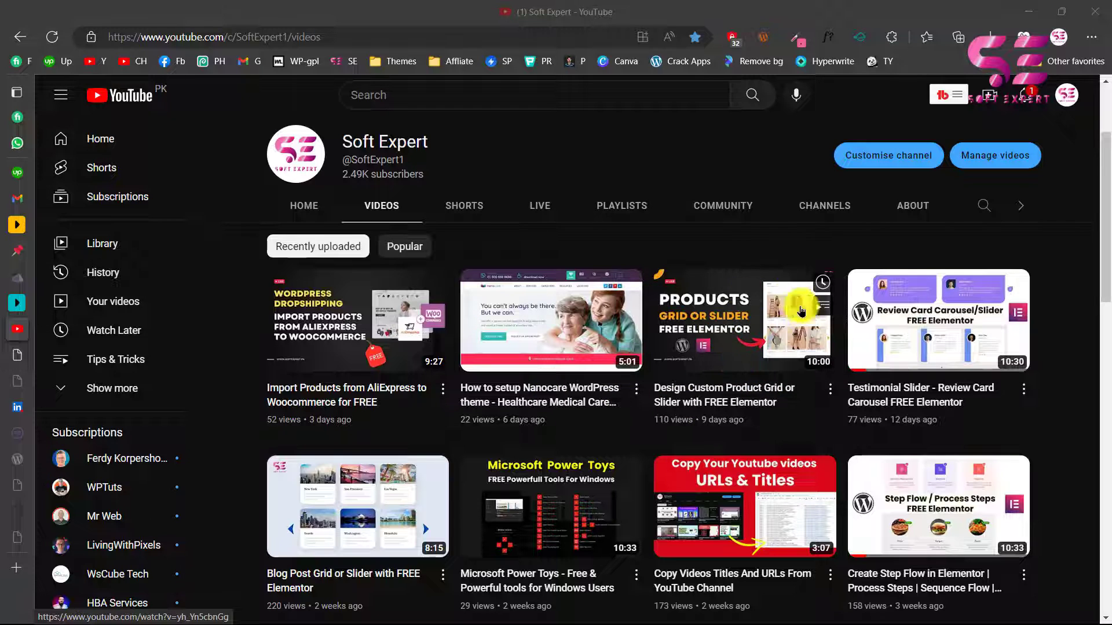
mouse_move(744, 361)
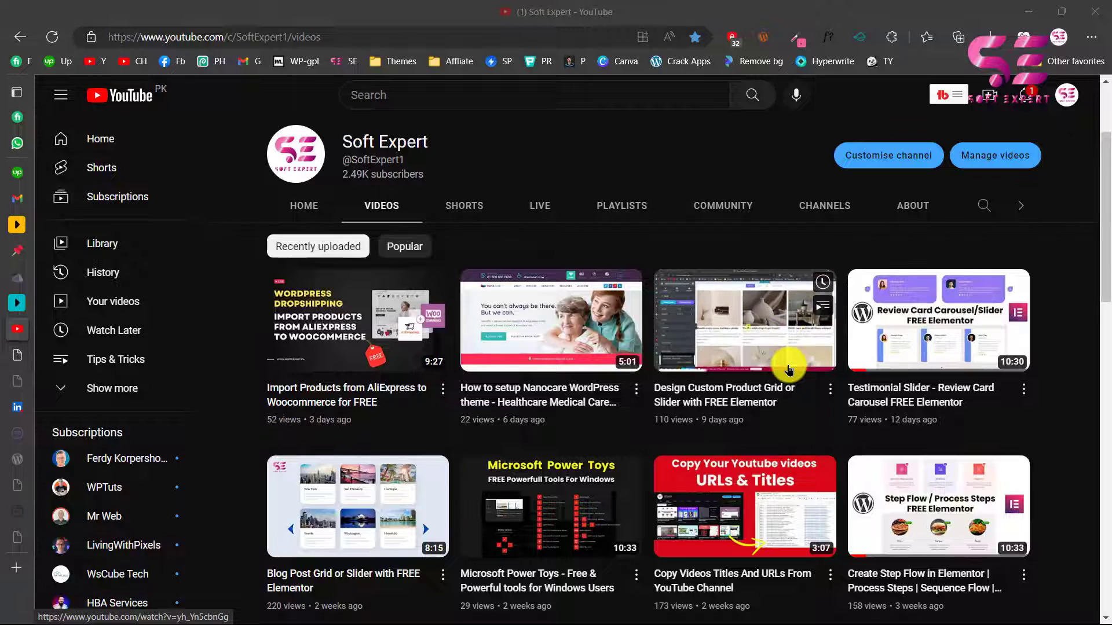
click(16, 355)
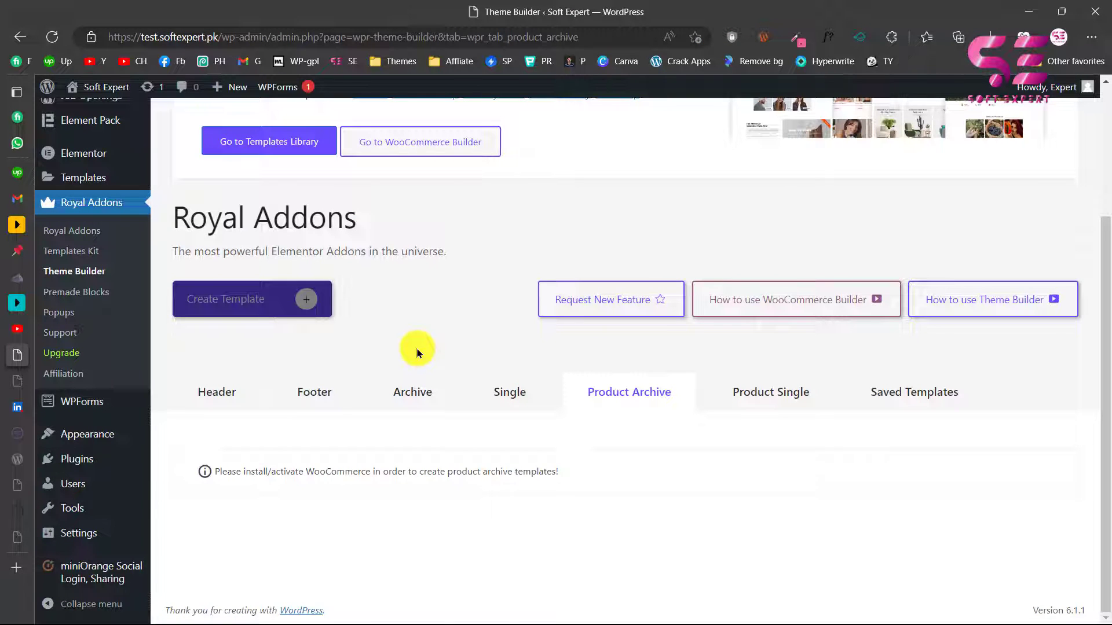